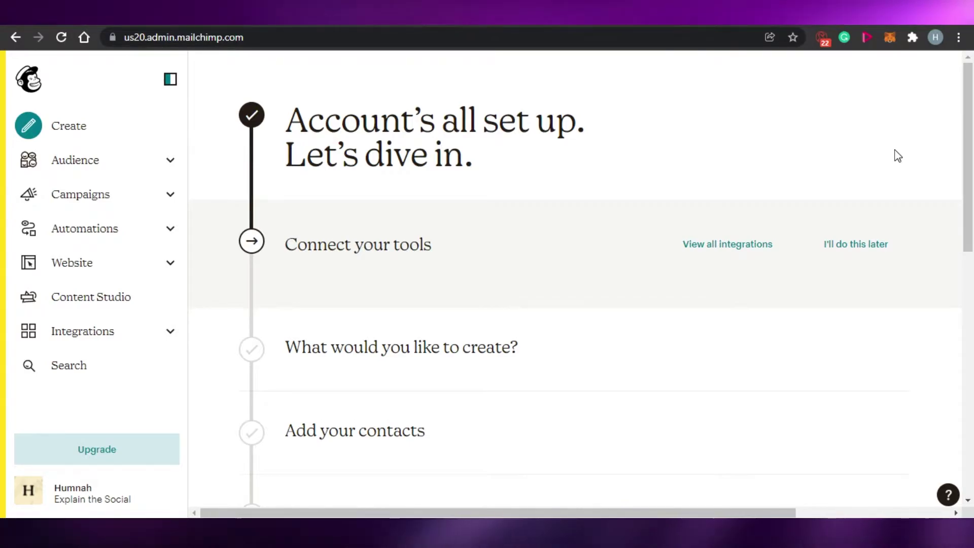
mouse_move(973, 154)
left_mouse_down()
mouse_move(973, 387)
mouse_move(973, 153)
left_mouse_up()
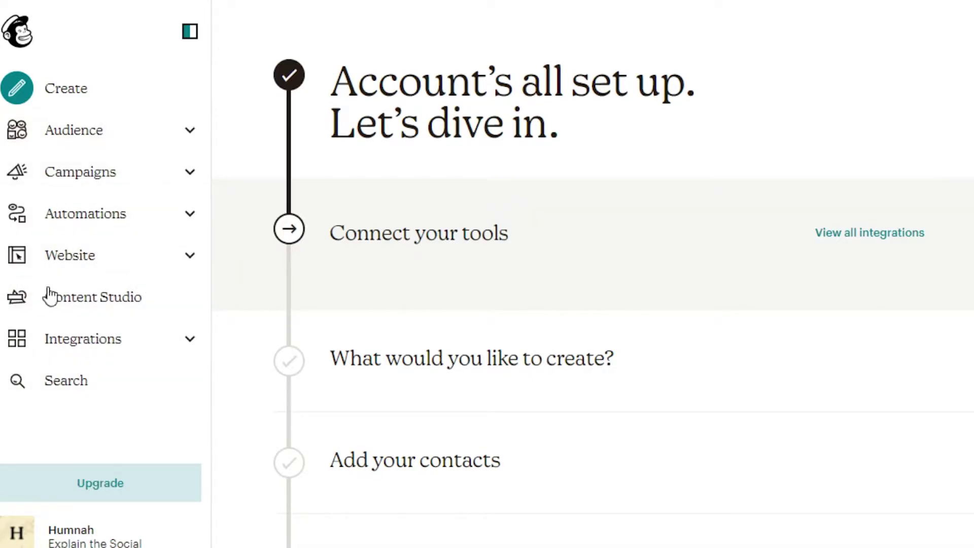
left_click(190, 216)
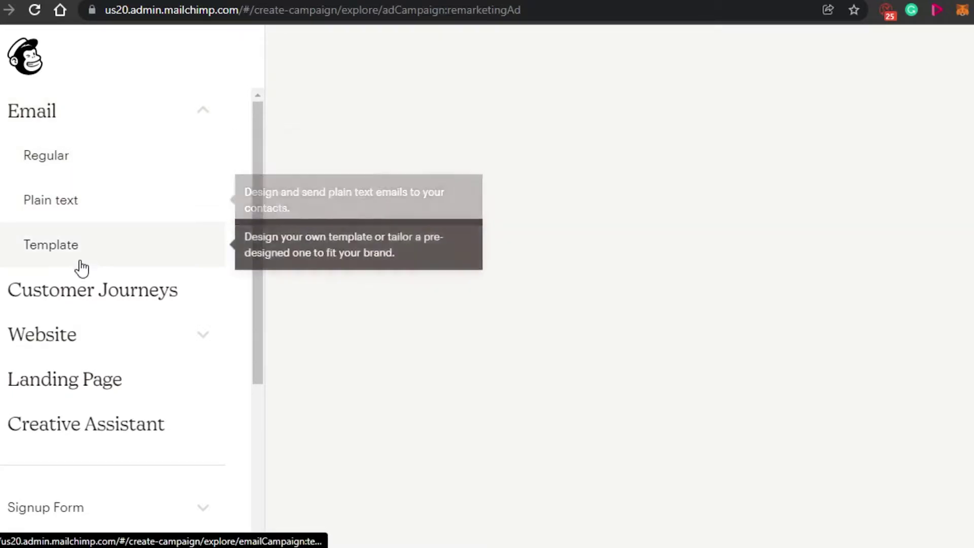
- Start creating a new email template from the available campaign types
left_click_drag(258, 137, 257, 203)
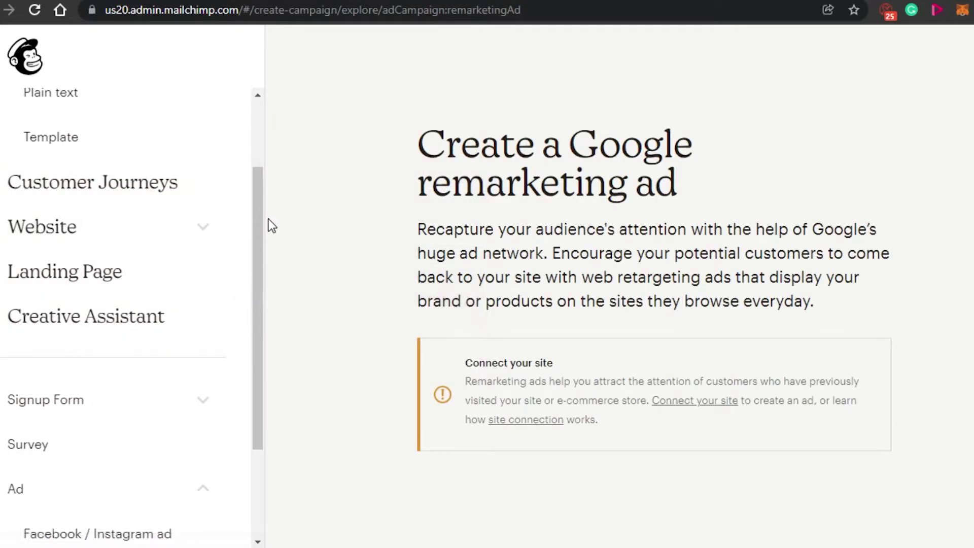
left_click_drag(258, 222, 257, 340)
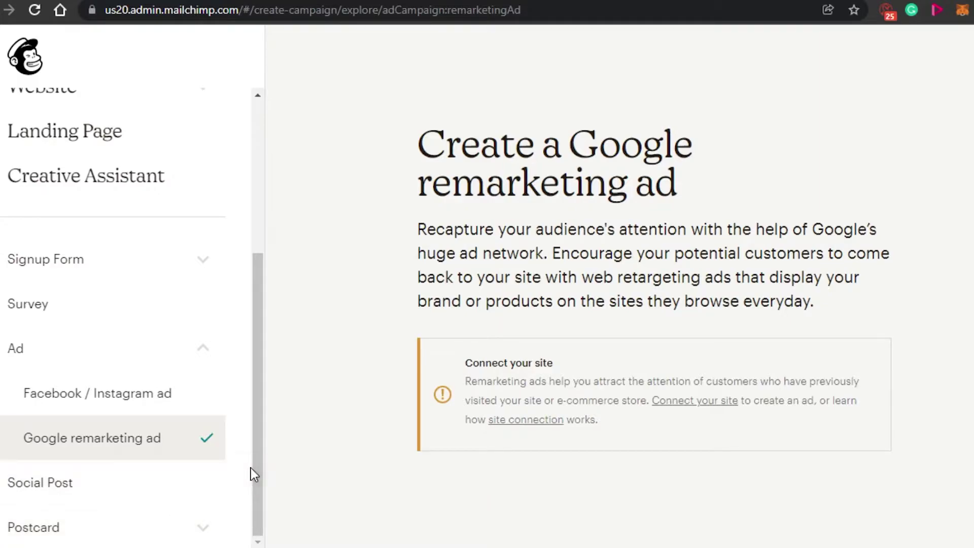
left_click_drag(256, 459, 262, 304)
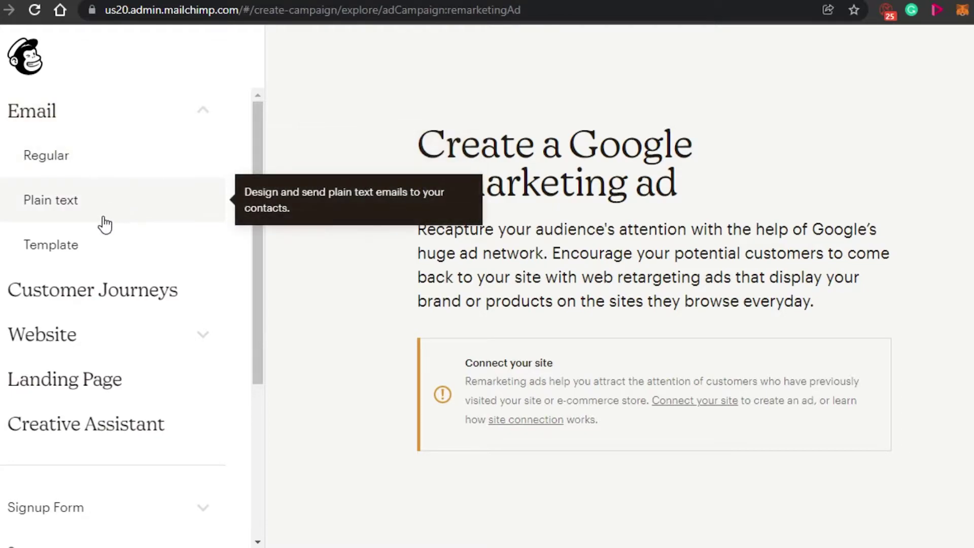
left_click(70, 242)
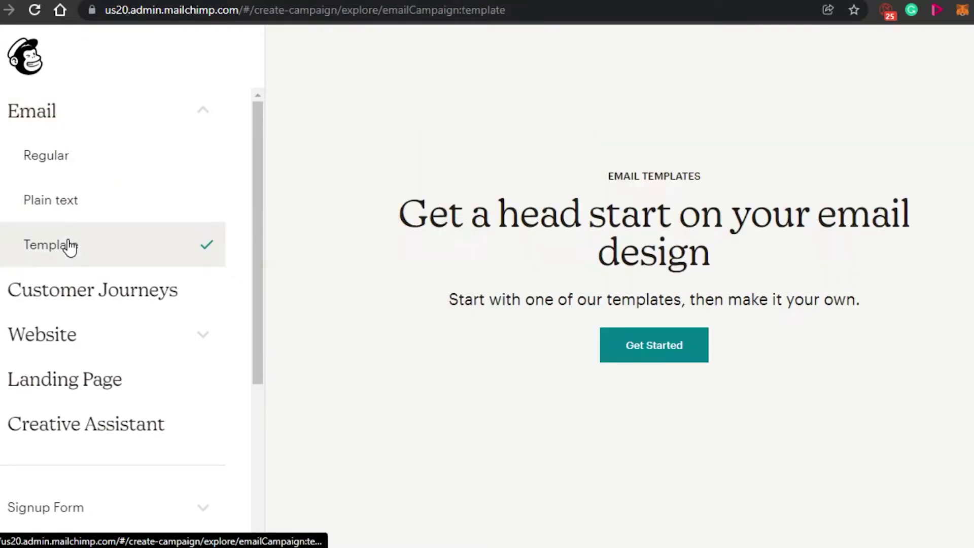
left_click(650, 355)
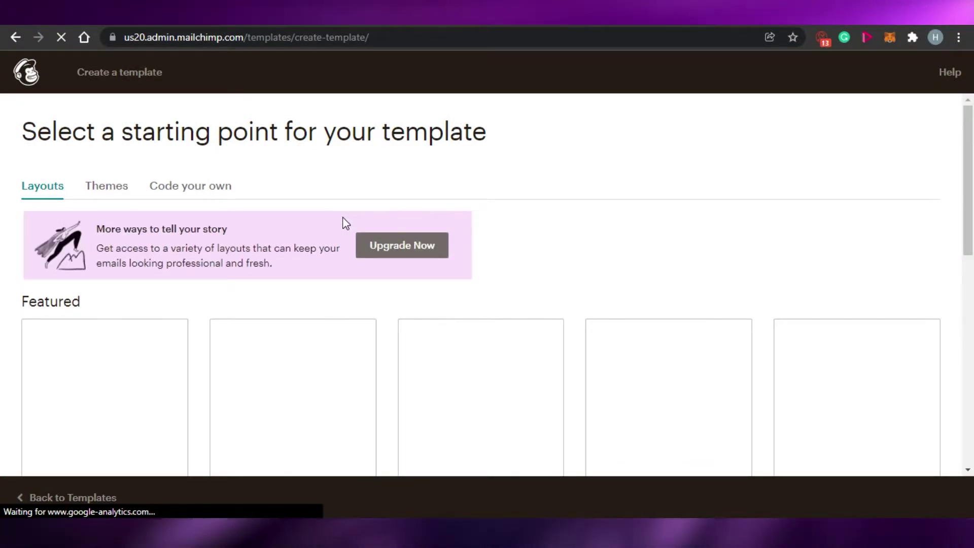
- Choose the featured Sell Products layout as the starting point for the template
scroll(343, 220, "down", 2)
left_click_drag(971, 219, 972, 250)
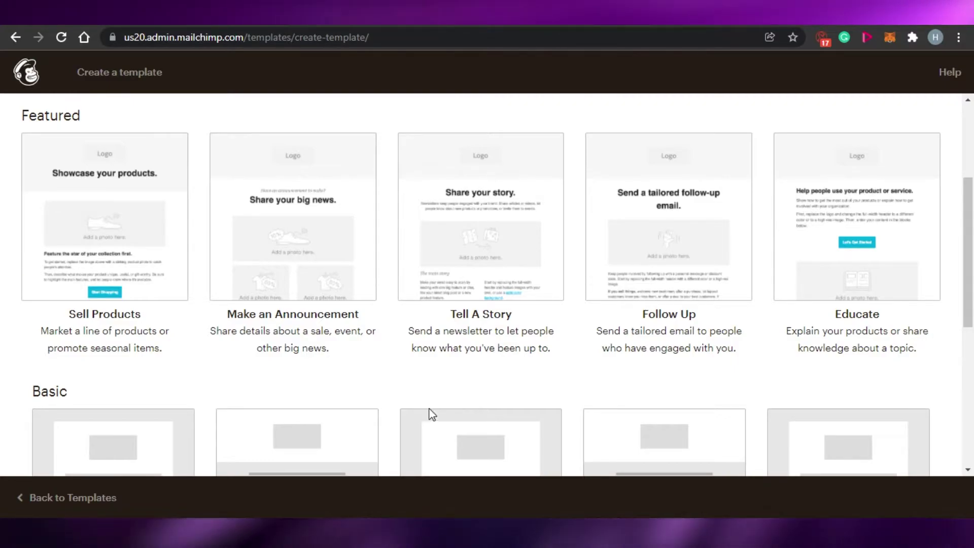
mouse_move(470, 266)
left_click_drag(971, 236, 971, 348)
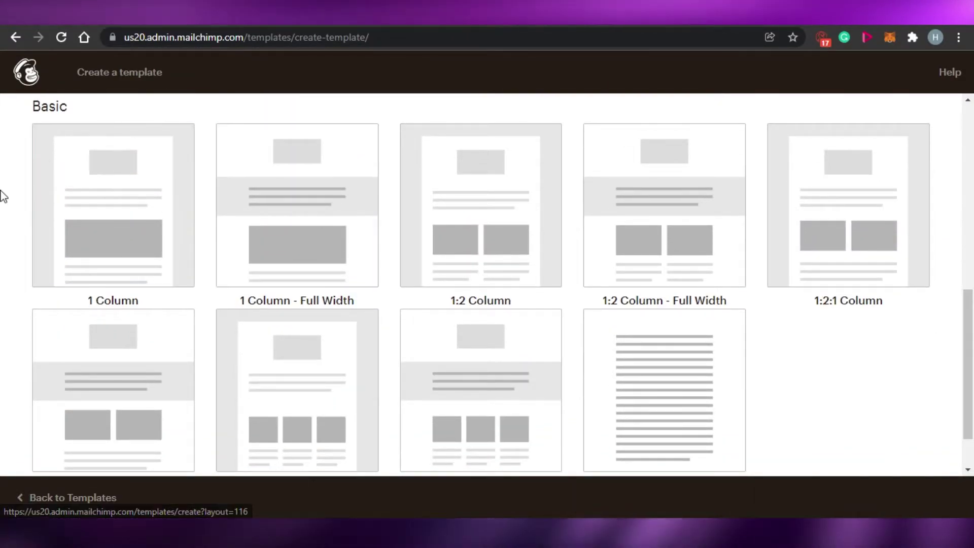
left_click_drag(971, 315, 972, 200)
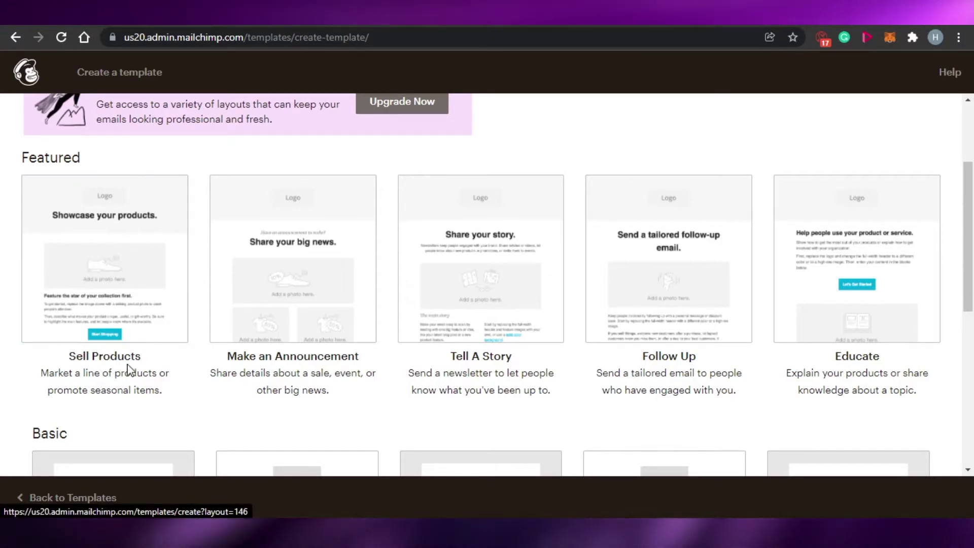
left_click(136, 270)
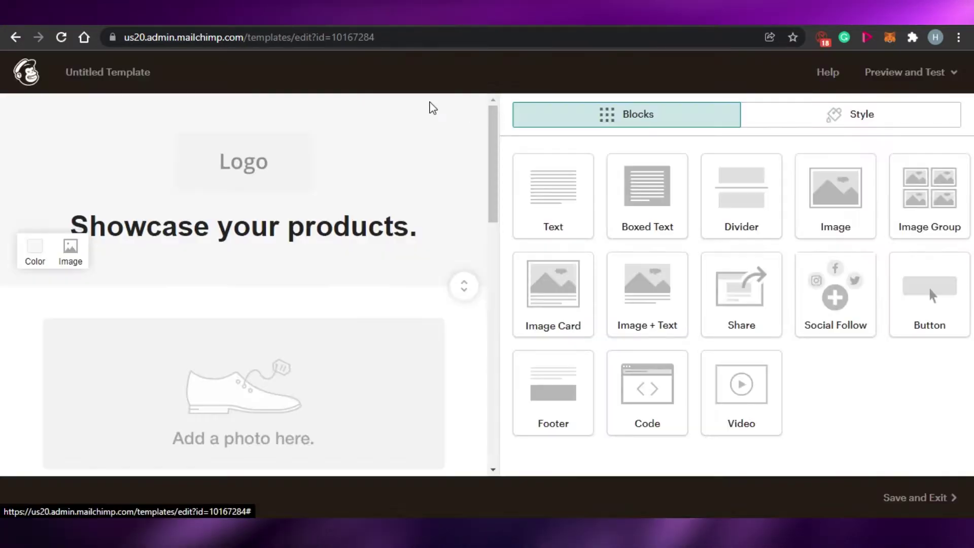
- View the image content settings of the Logo block in the template header, and save and close them
mouse_move(406, 148)
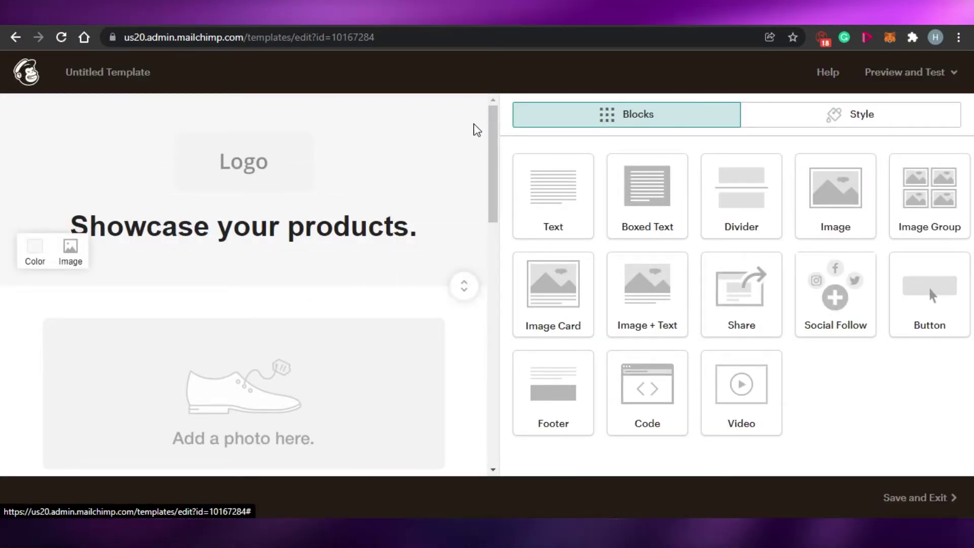
mouse_move(493, 147)
left_mouse_down()
mouse_move(493, 390)
mouse_move(504, 145)
mouse_move(491, 272)
mouse_move(493, 135)
left_mouse_up()
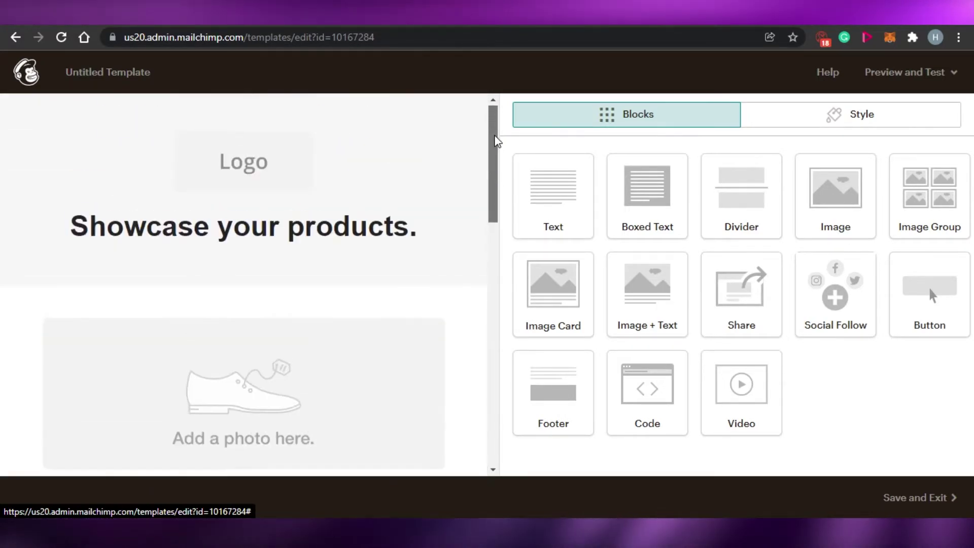
mouse_move(245, 263)
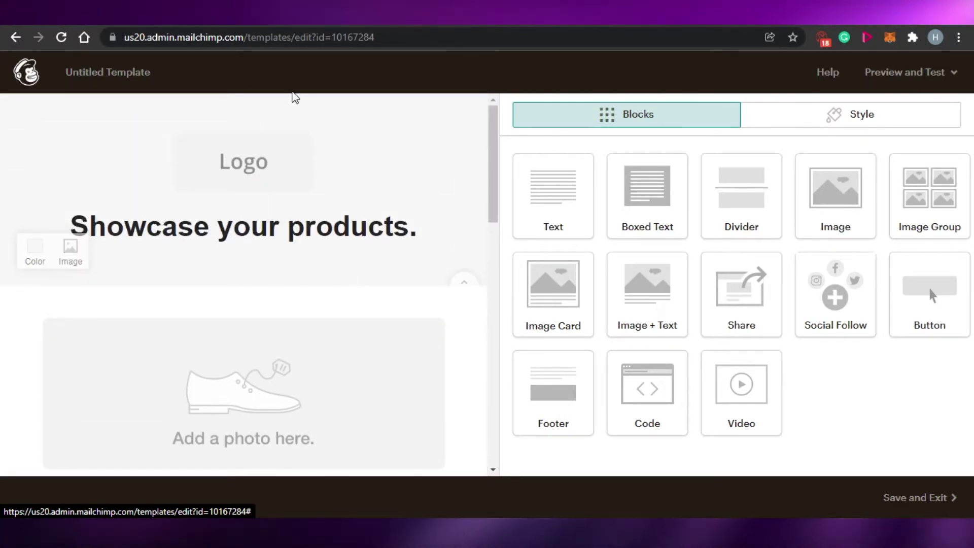
mouse_move(226, 461)
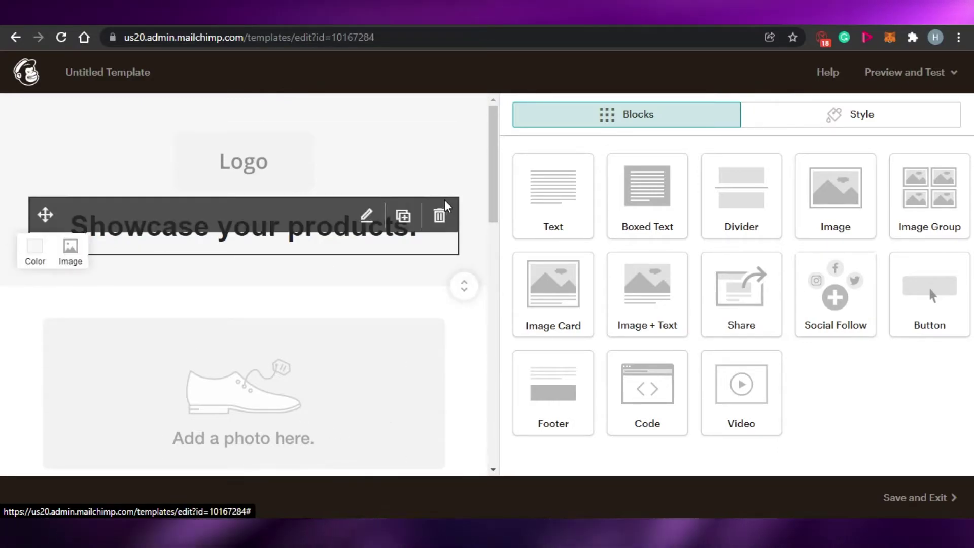
mouse_move(217, 171)
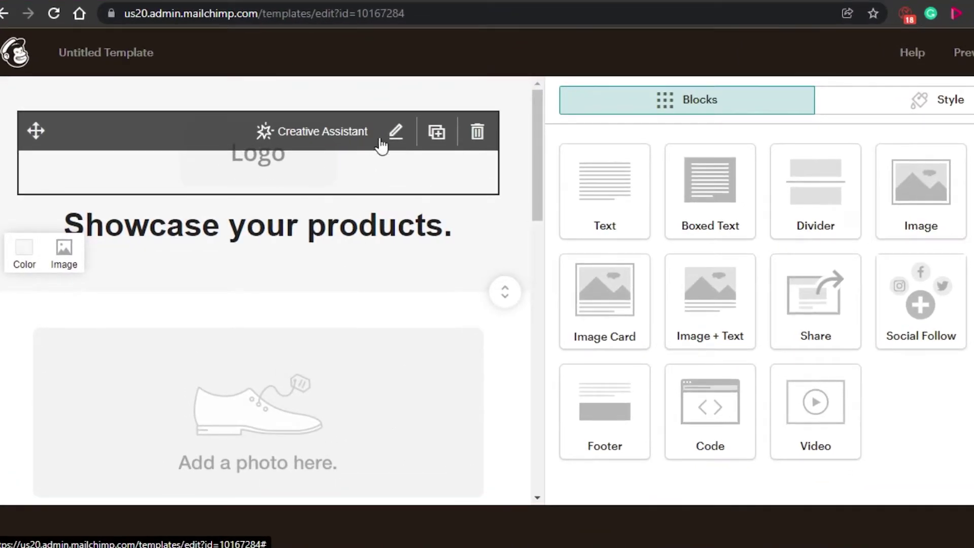
left_click(395, 134)
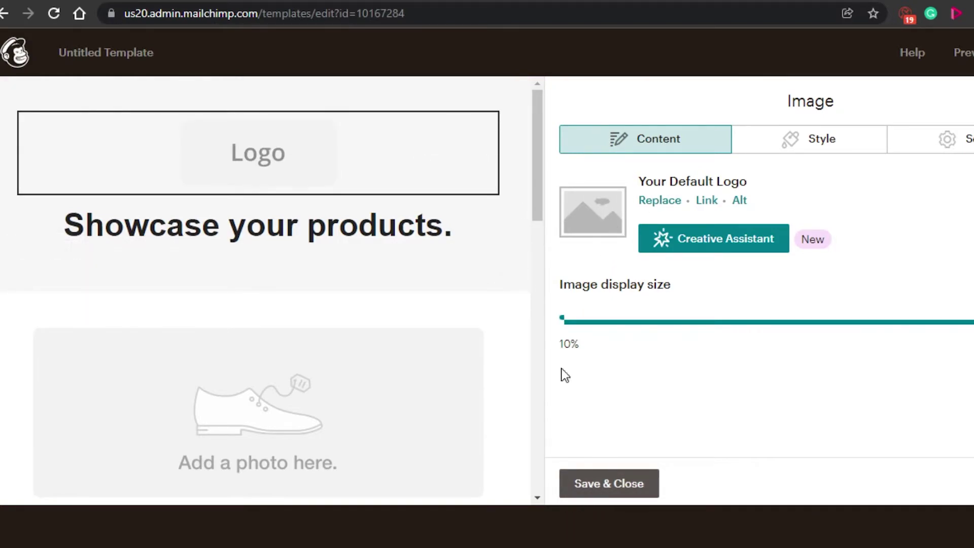
left_click(589, 487)
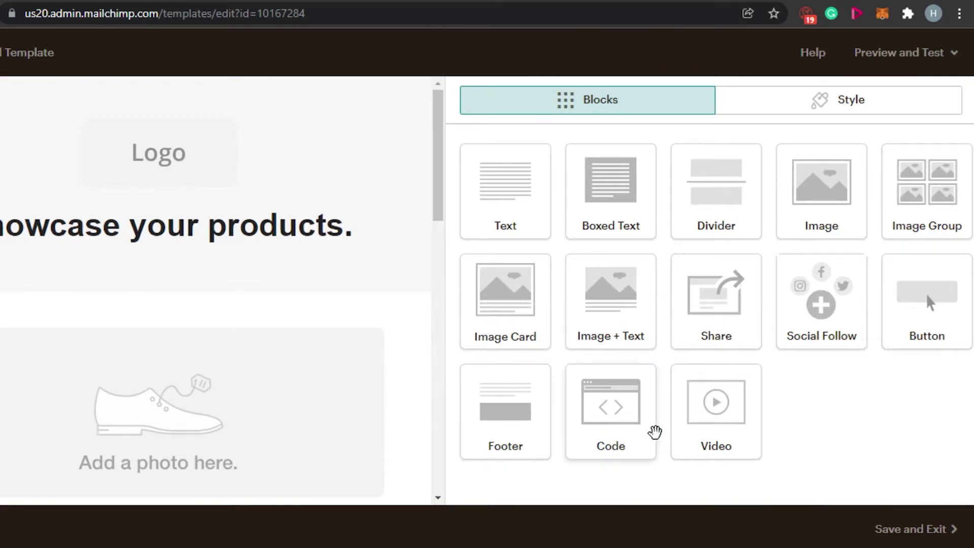
- Try to add a Text block to the template's dark footer near the social media icons
left_click_drag(442, 166, 620, 309)
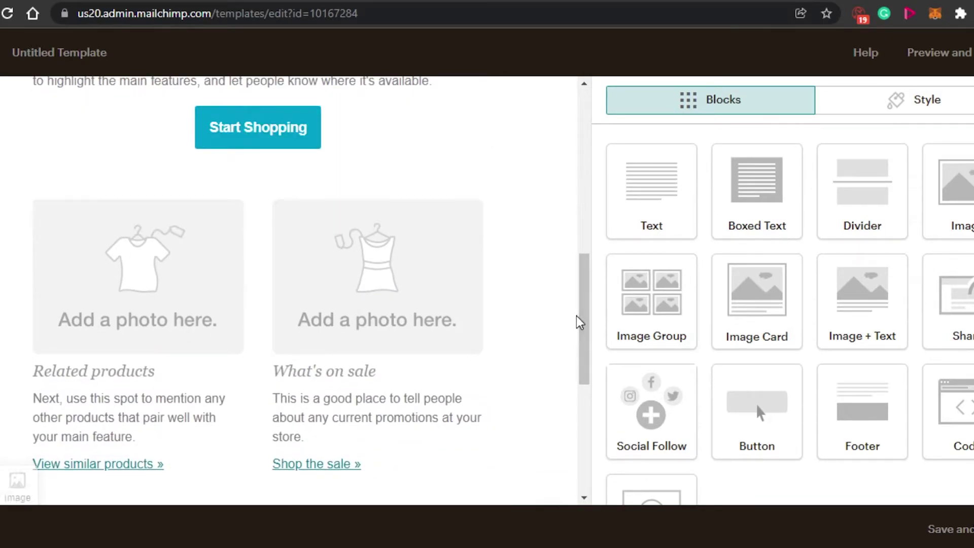
left_click_drag(588, 286, 584, 287)
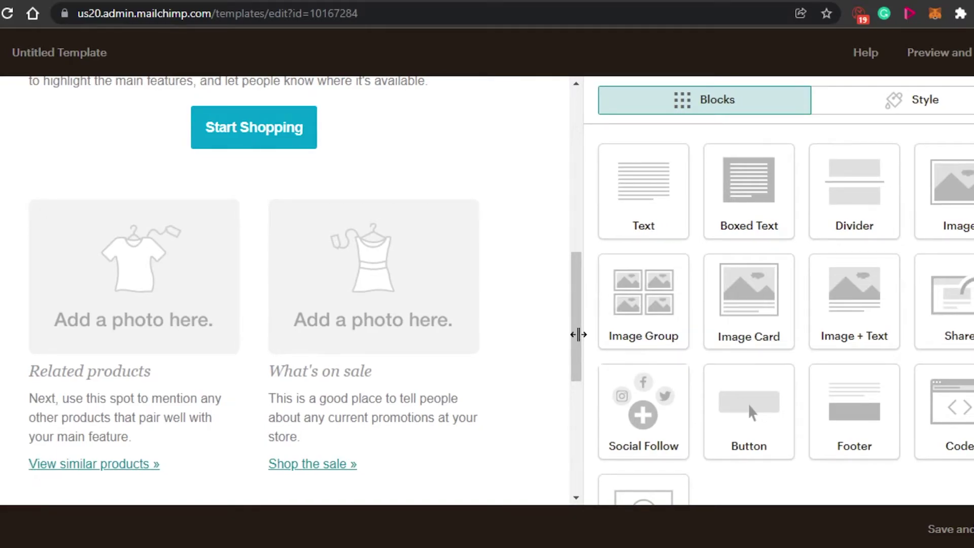
left_click_drag(576, 331, 560, 514)
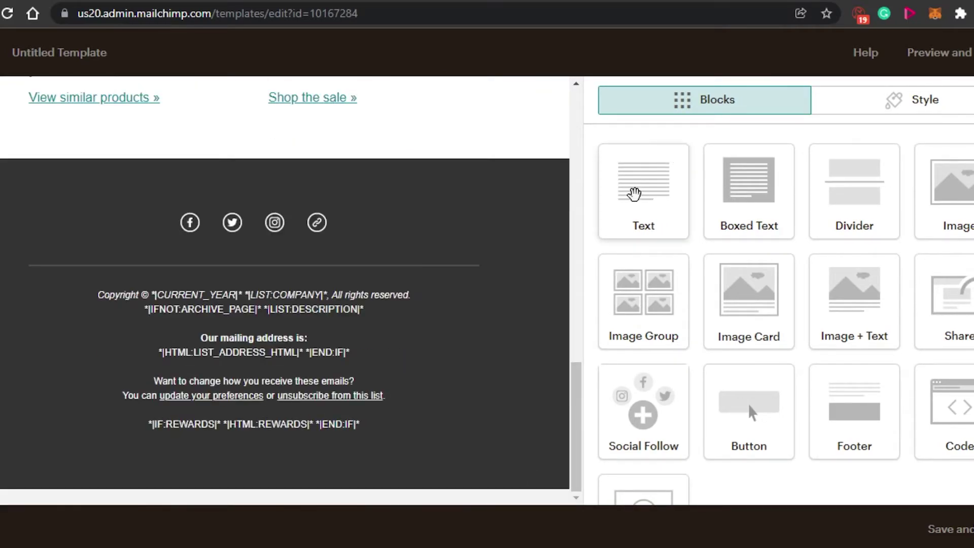
left_click_drag(658, 200, 231, 223)
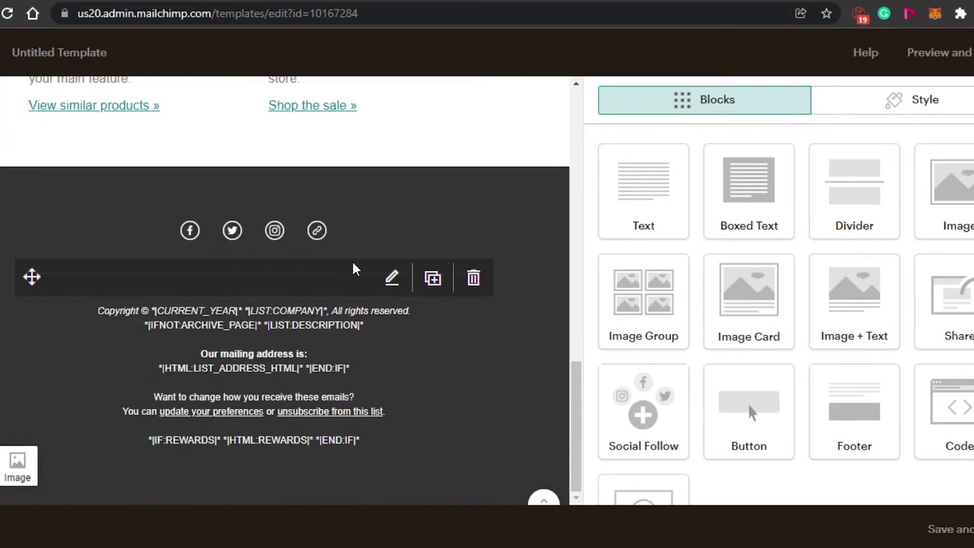
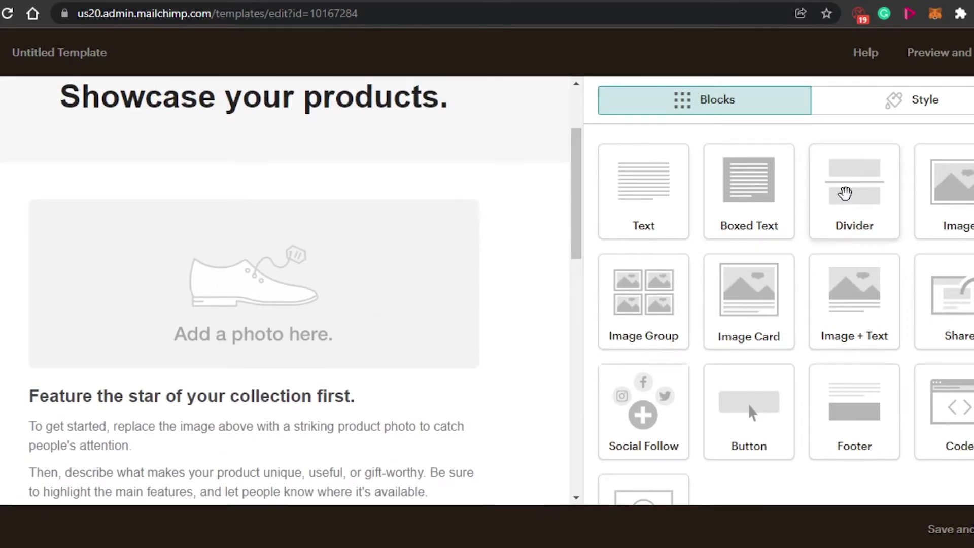
- Add a Divider block below the "Showcase your products." heading, and save and close its settings
left_click_drag(826, 189, 147, 181)
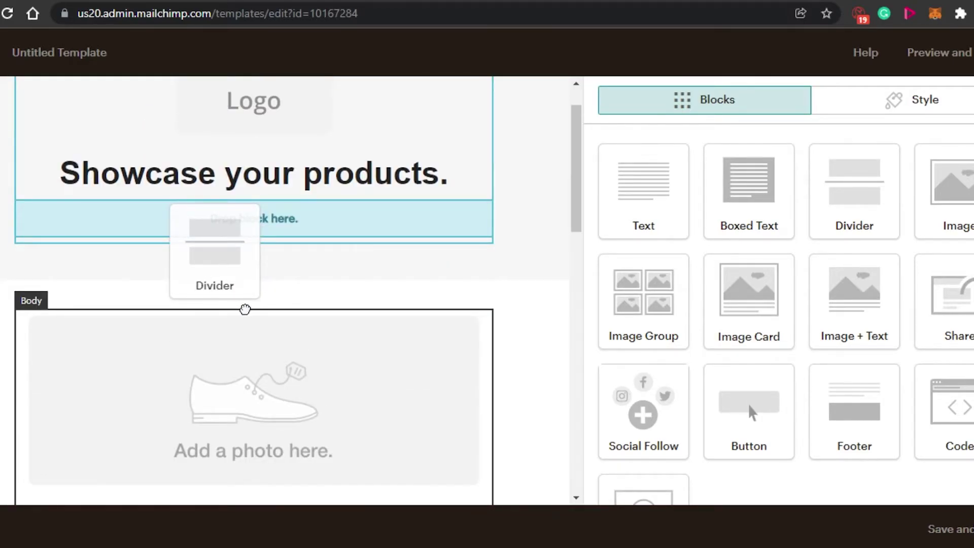
left_click_drag(409, 261, 409, 261)
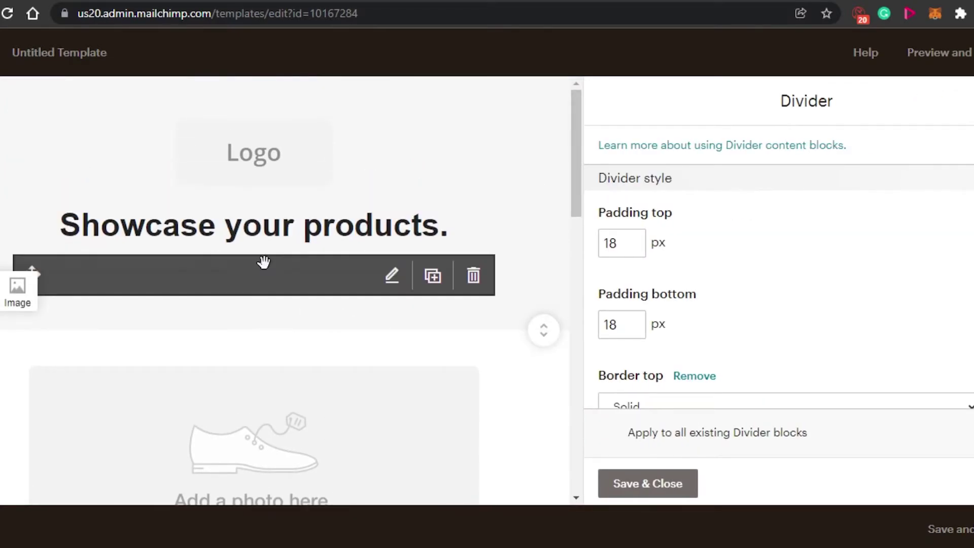
left_click_drag(579, 137, 591, 109)
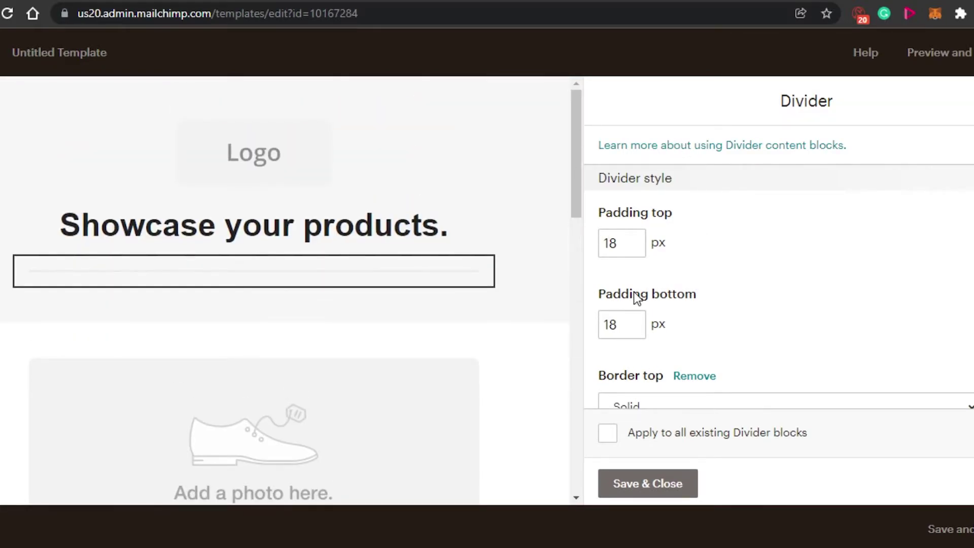
mouse_move(284, 264)
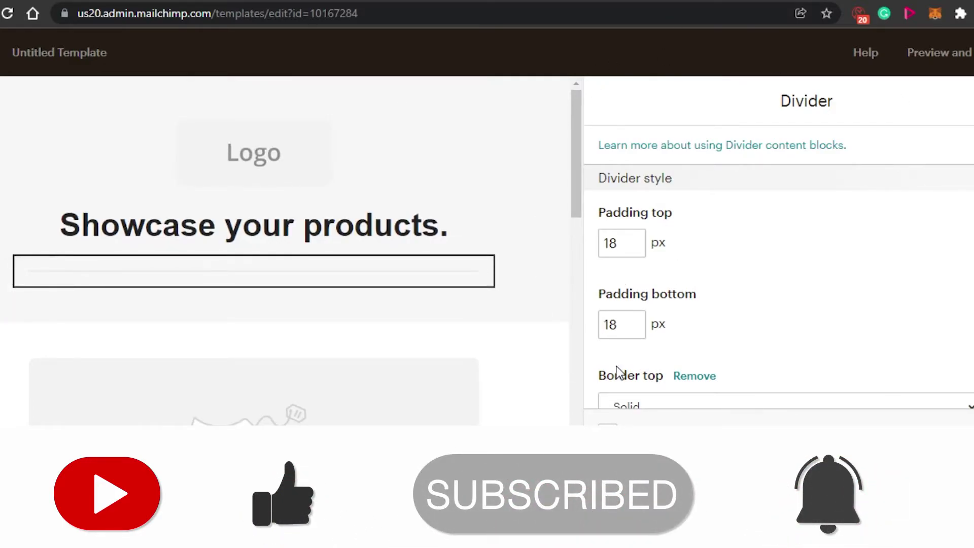
left_click(656, 487)
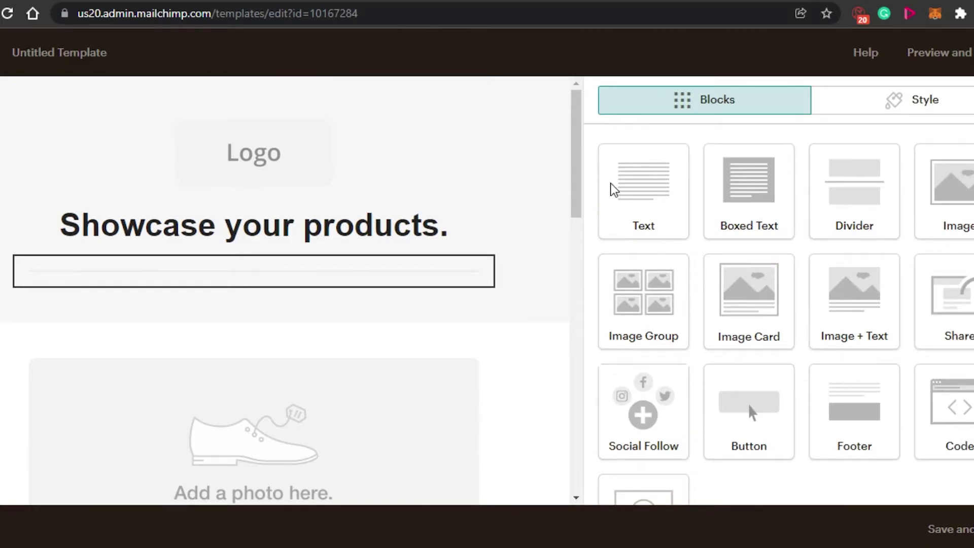
- Open the template's Page style settings and examine the font, size, colour and alignment options for Headings 1 to 4
left_click_drag(578, 158, 602, 30)
left_click_drag(578, 141, 559, 452)
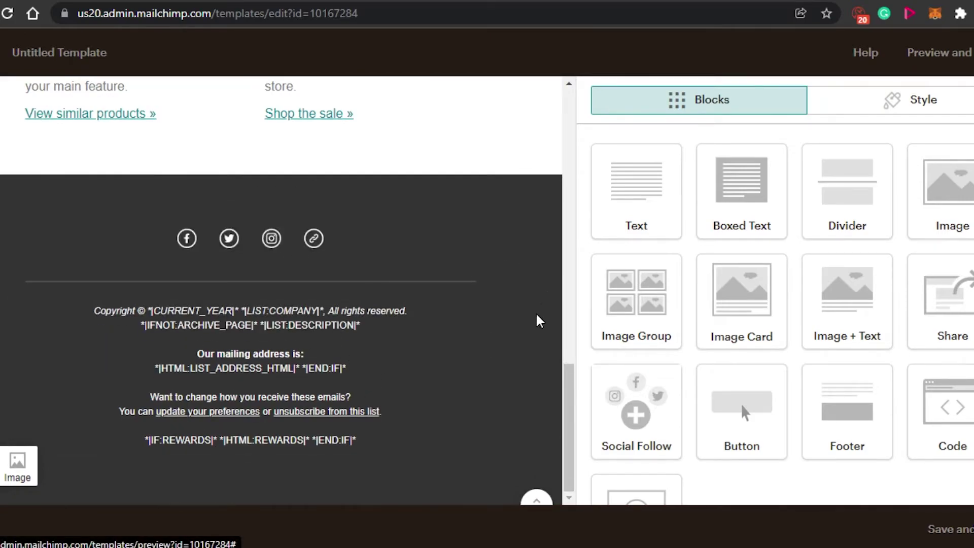
left_click_drag(575, 398, 562, 393)
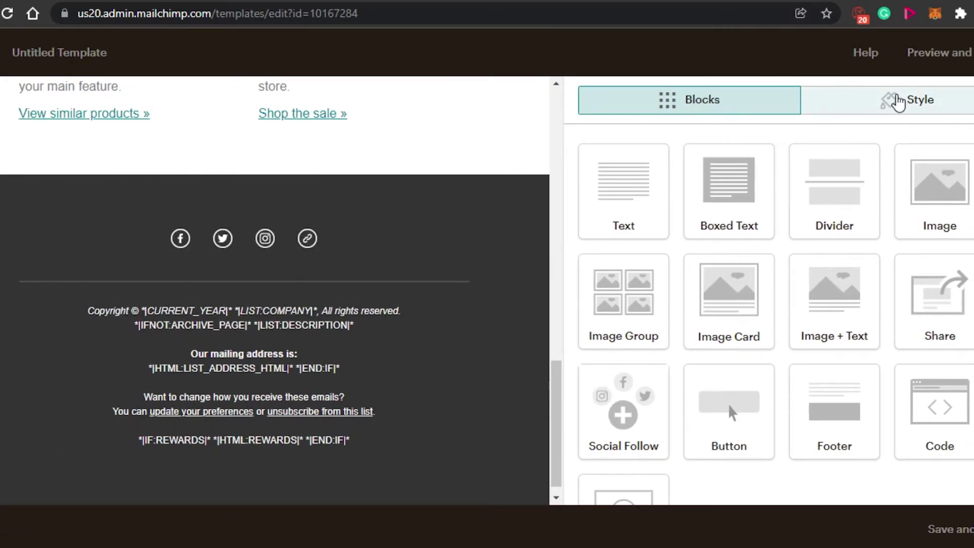
left_click(897, 100)
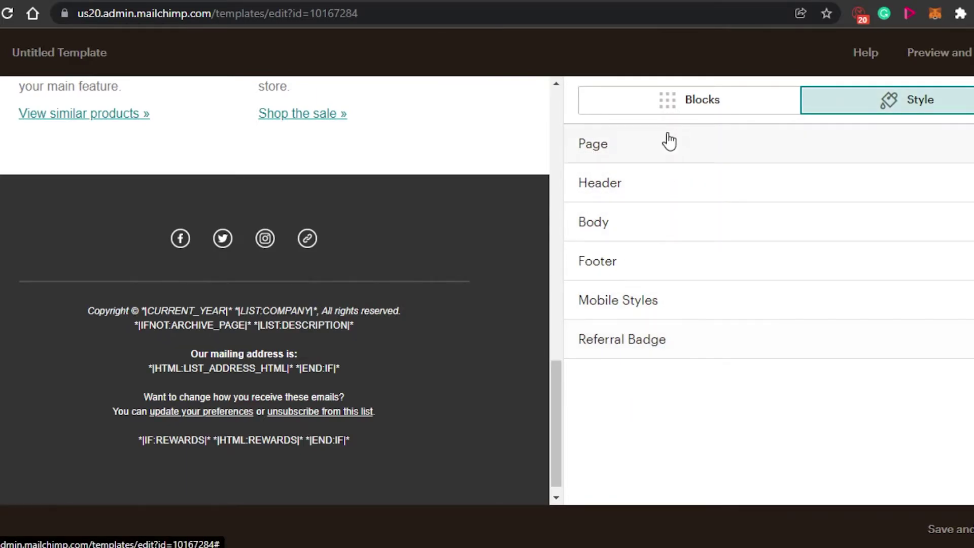
left_click(681, 140)
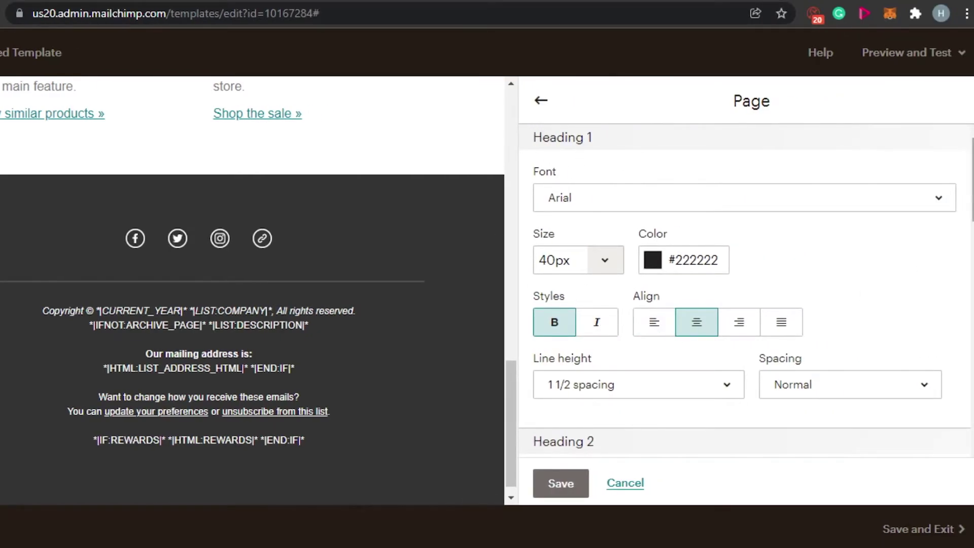
scroll(661, 337, "down", 4)
scroll(746, 290, "down", 8)
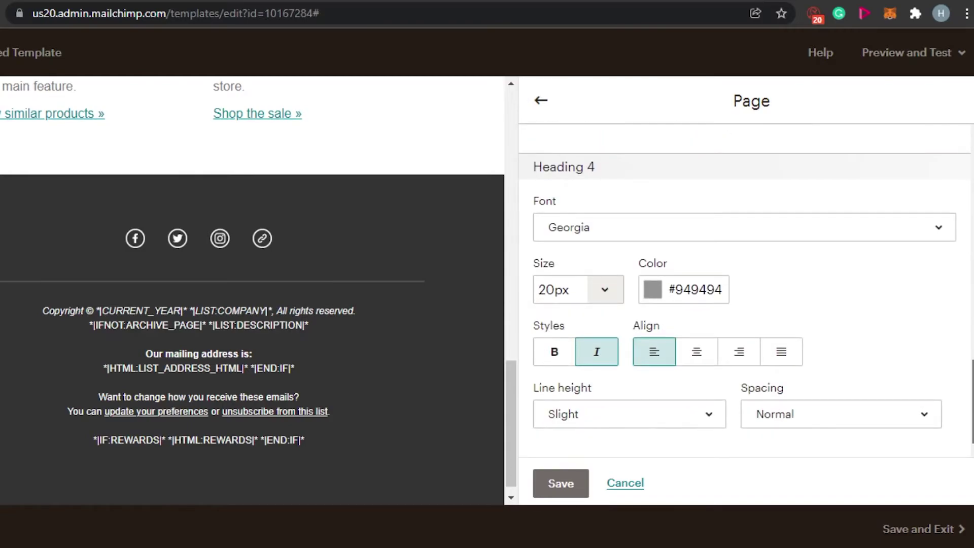
scroll(745, 294, "up", 12)
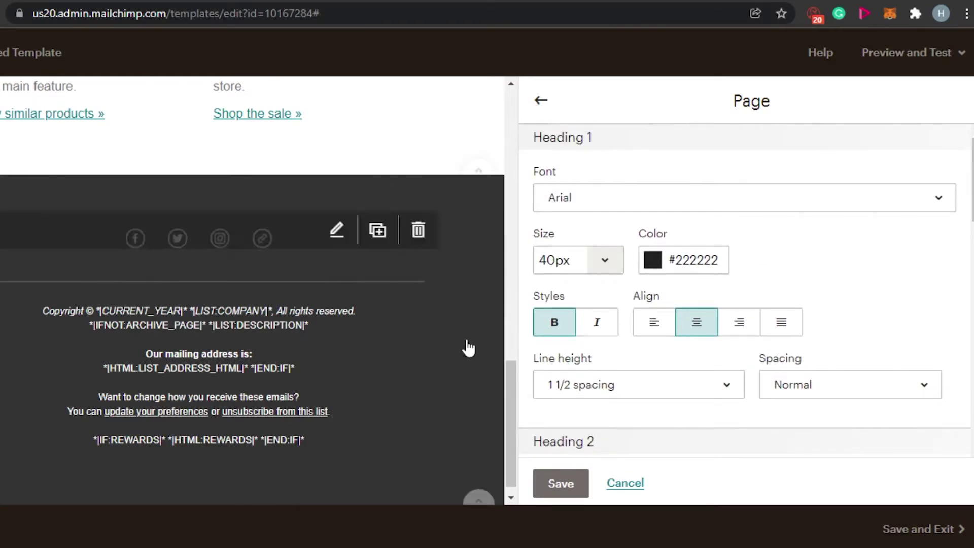
left_click(637, 208)
left_click(931, 105)
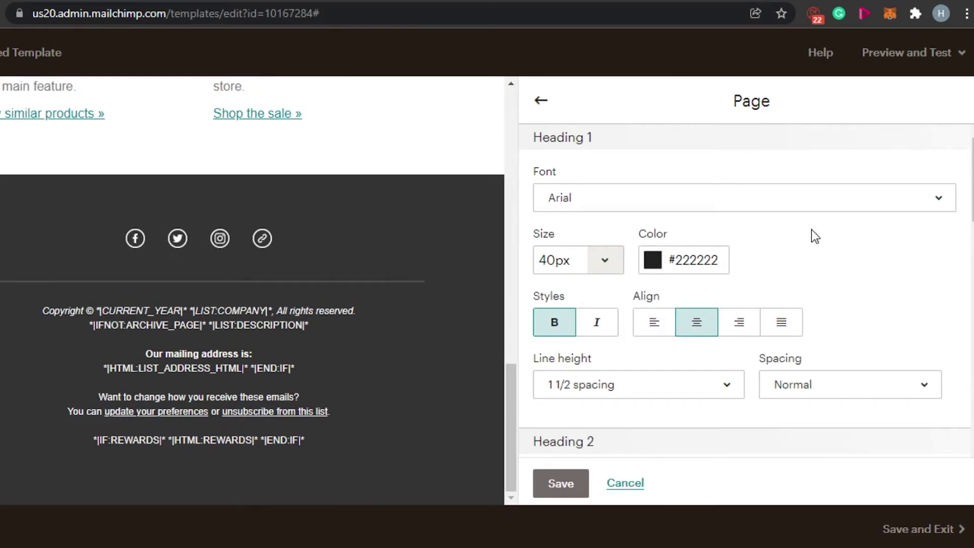
- Look through the remaining Page heading styles and return to the list of content blocks
scroll(746, 289, "down", 10)
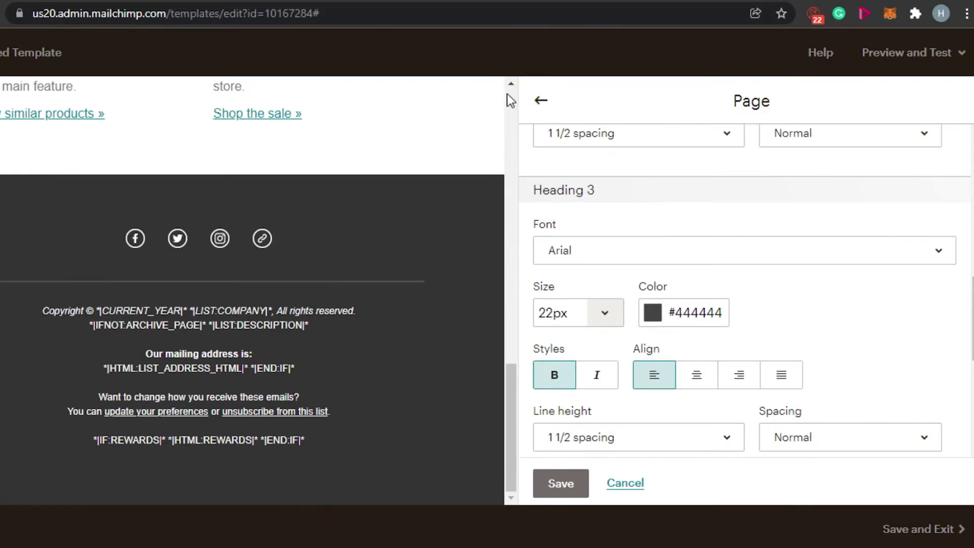
left_click(540, 104)
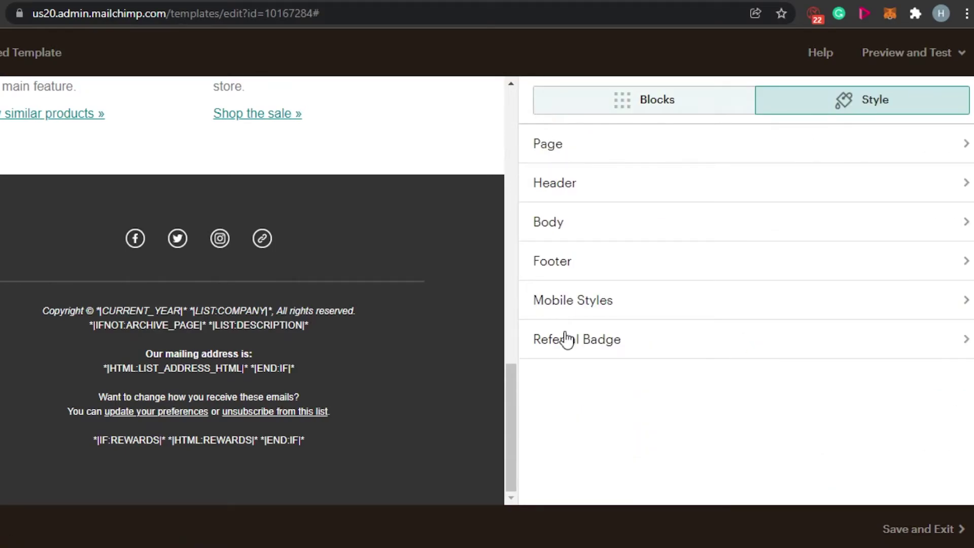
left_click(613, 113)
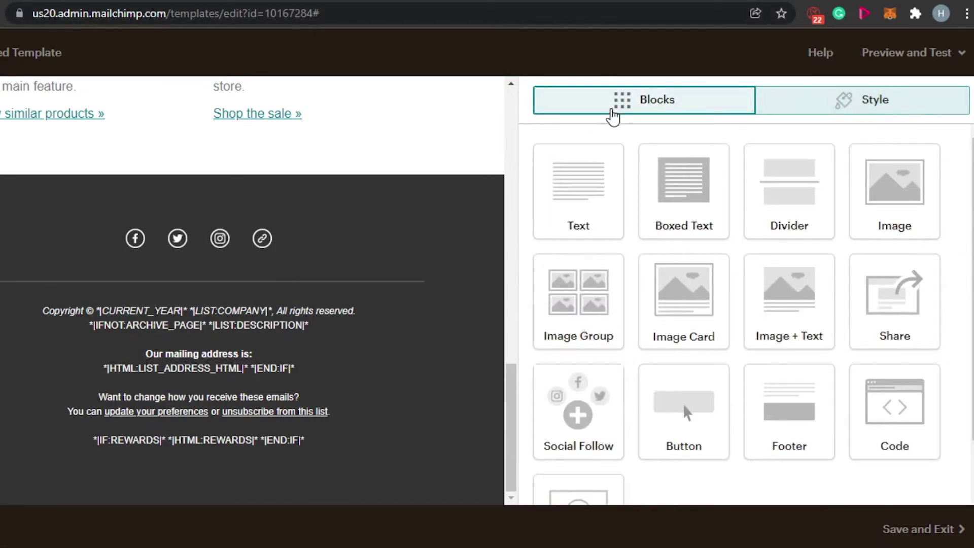
- Add an Image + Text block to the template body below the two product columns, just above the dark footer
scroll(735, 314, "down", 2)
scroll(735, 315, "up", 2)
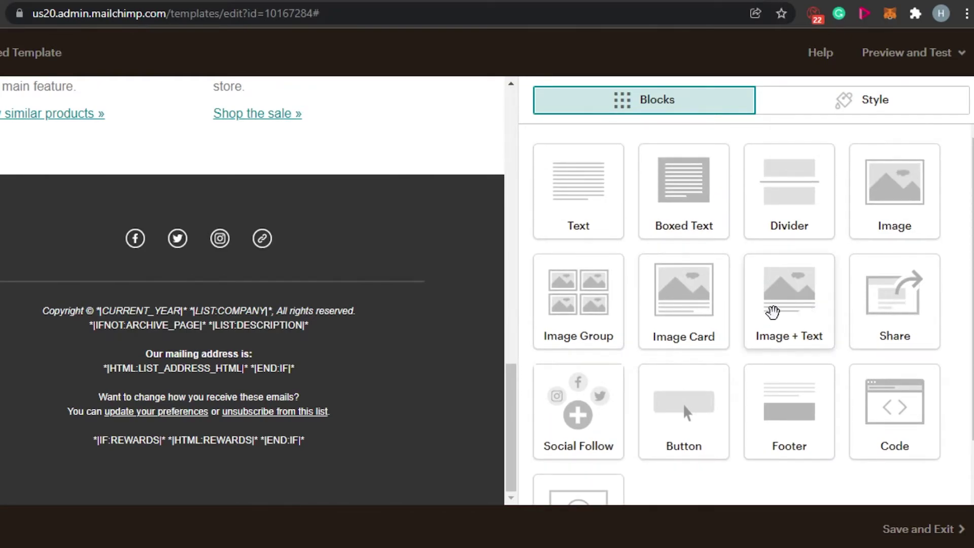
left_click_drag(791, 309, 203, 139)
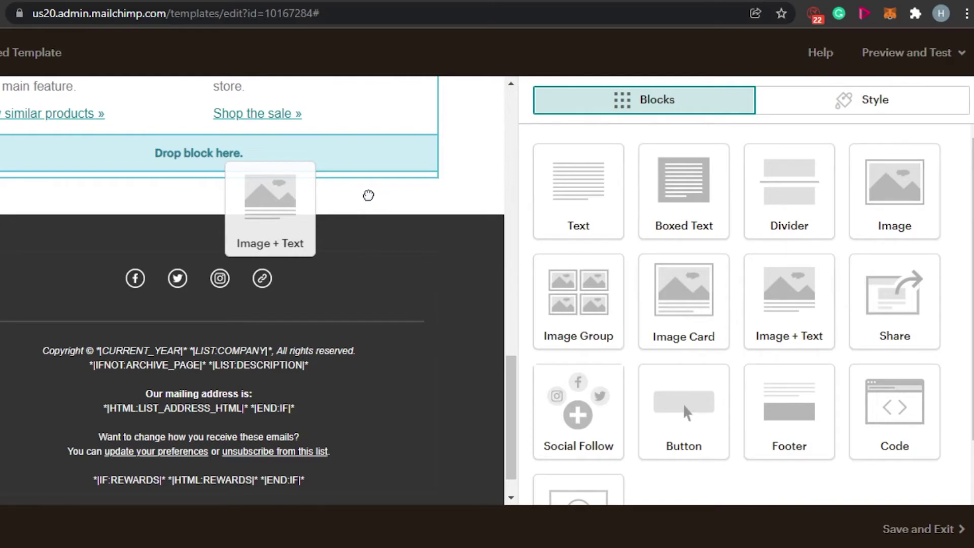
left_click_drag(277, 233, 276, 233)
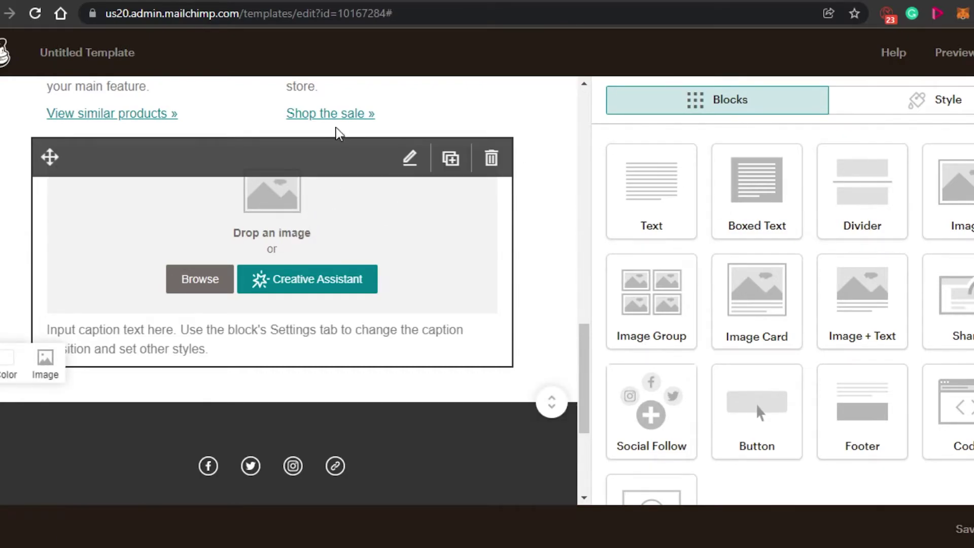
- Edit the Image + Text block's caption so its ending reads "and set other.m", and save and close the block
left_click(409, 158)
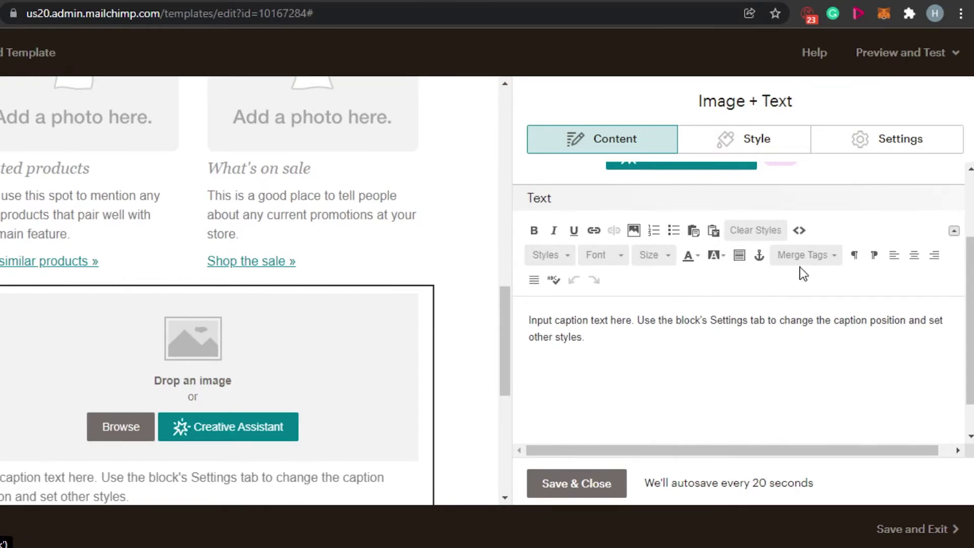
scroll(968, 304, "up", 1)
scroll(646, 345, "down", 1)
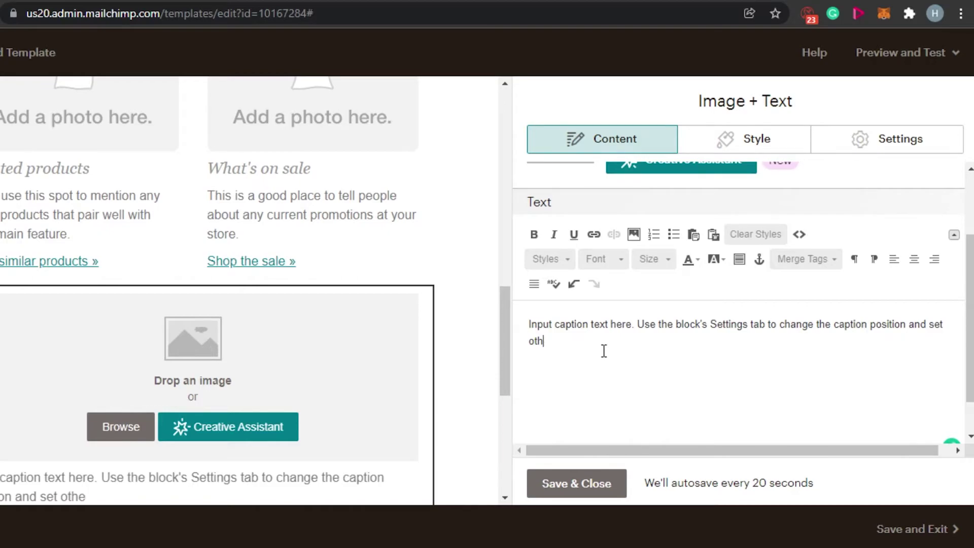
type("ther m")
scroll(603, 351, "up", 5)
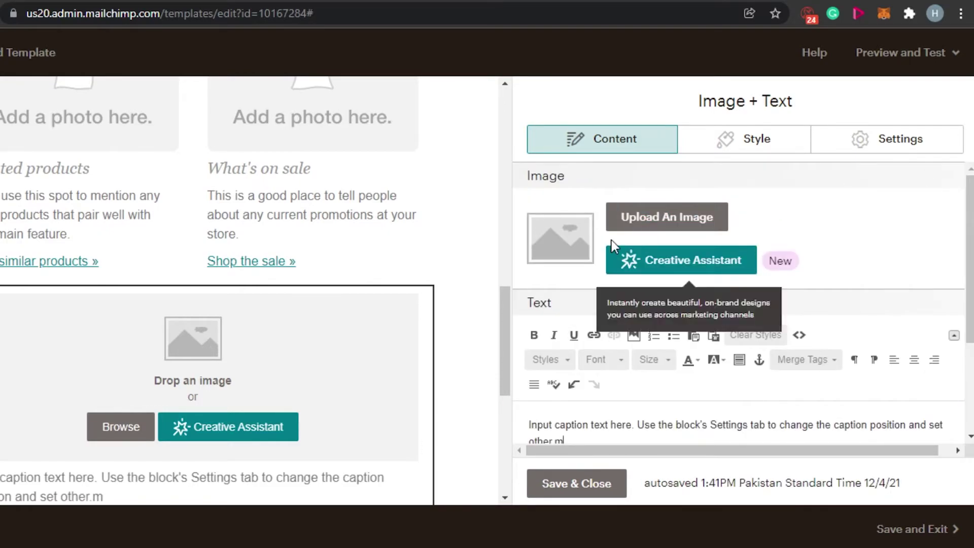
scroll(741, 330, "down", 5)
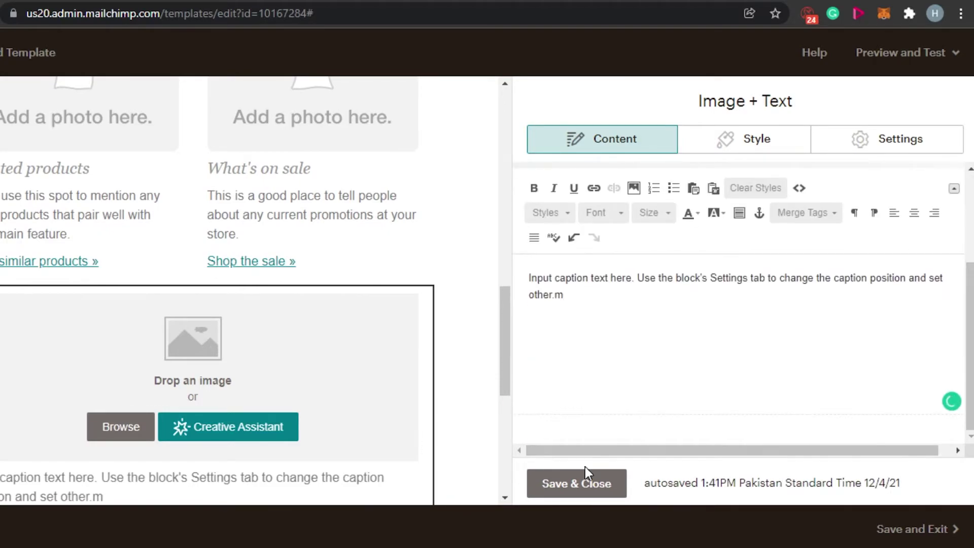
left_click(577, 483)
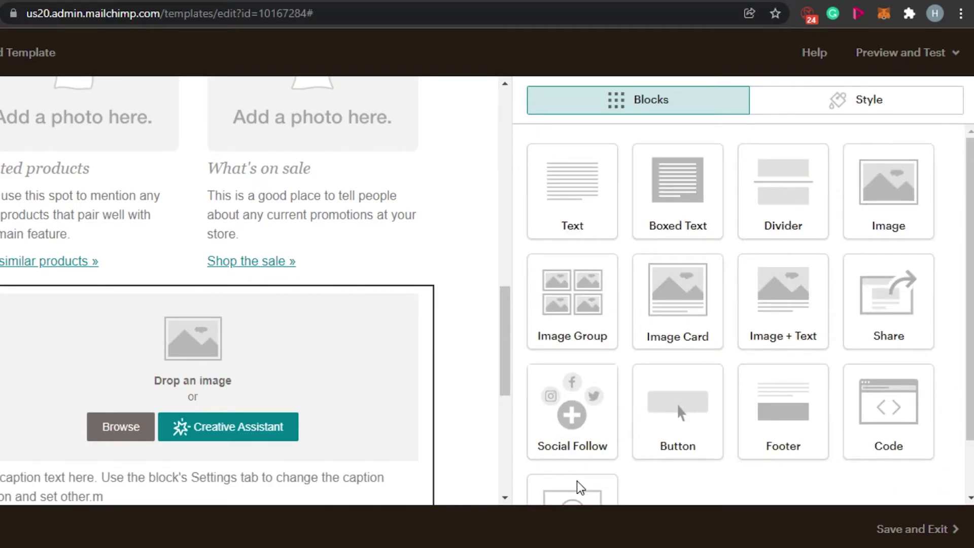
- Save the email template under the name "TEST EMAIL" and exit the template editor
left_click_drag(508, 360, 499, 204)
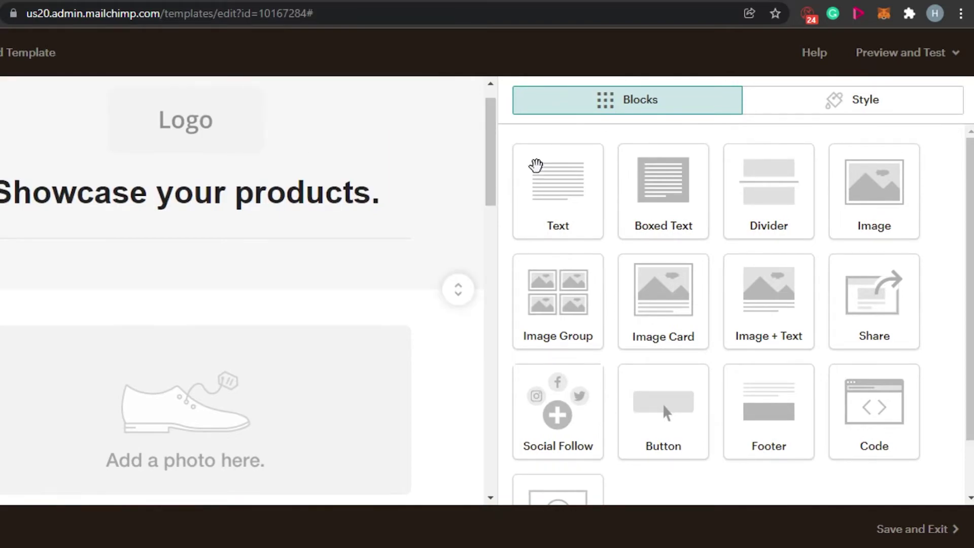
left_click_drag(498, 146, 565, 272)
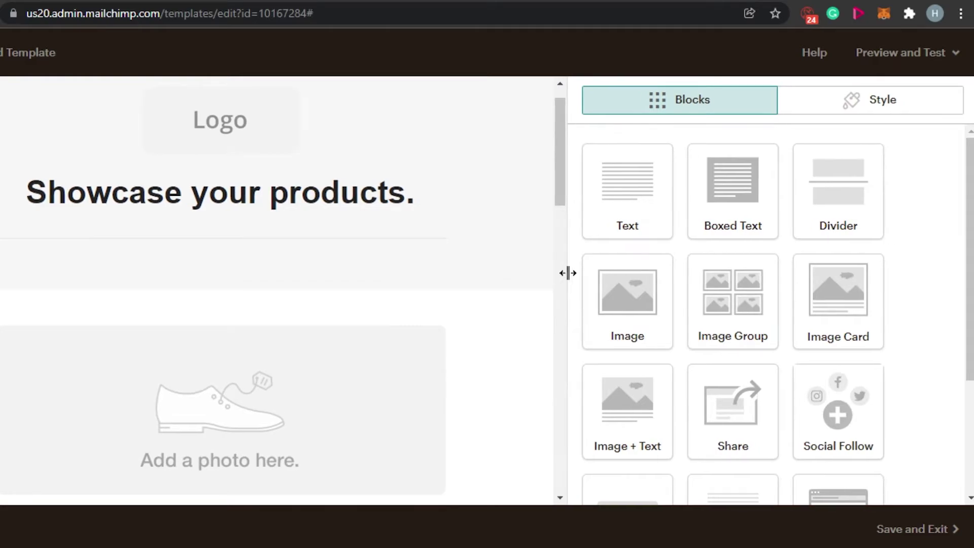
left_click(903, 531)
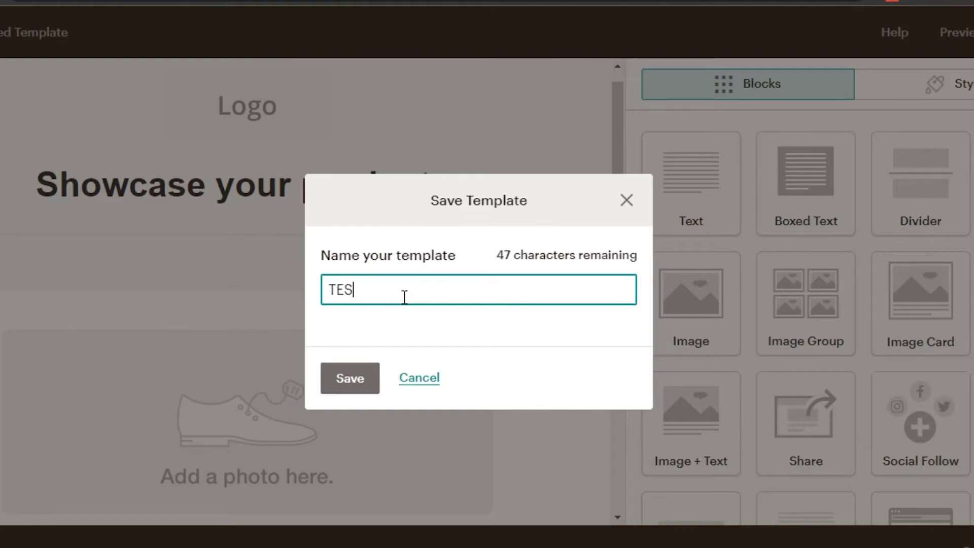
type("AIL")
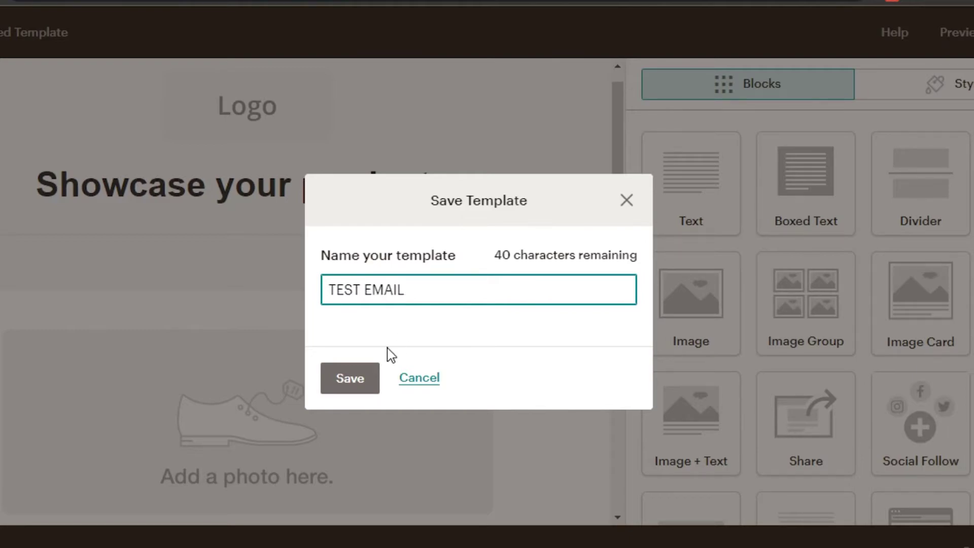
left_click(346, 380)
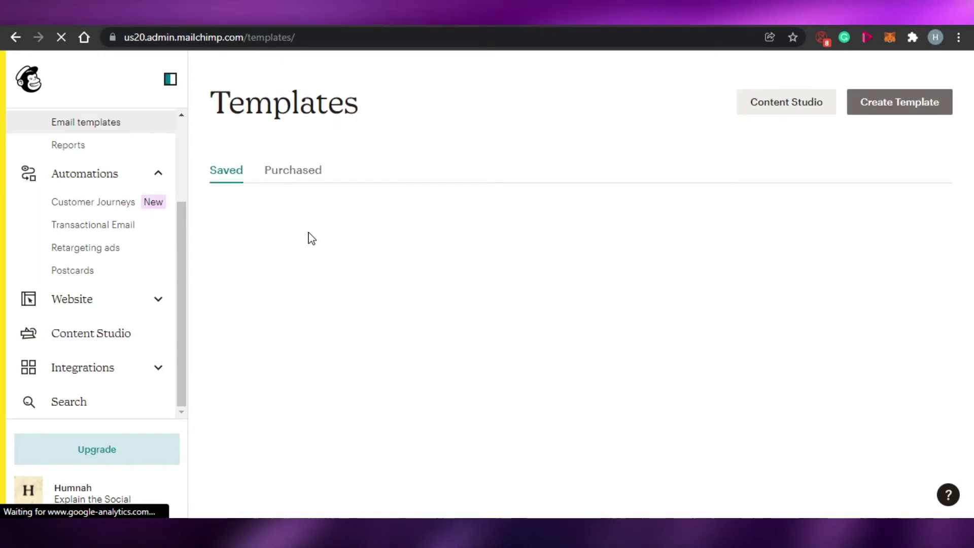
- View the retargeting ads page for creating a Google remarketing ad, and collapse the Ad options
left_click(79, 247)
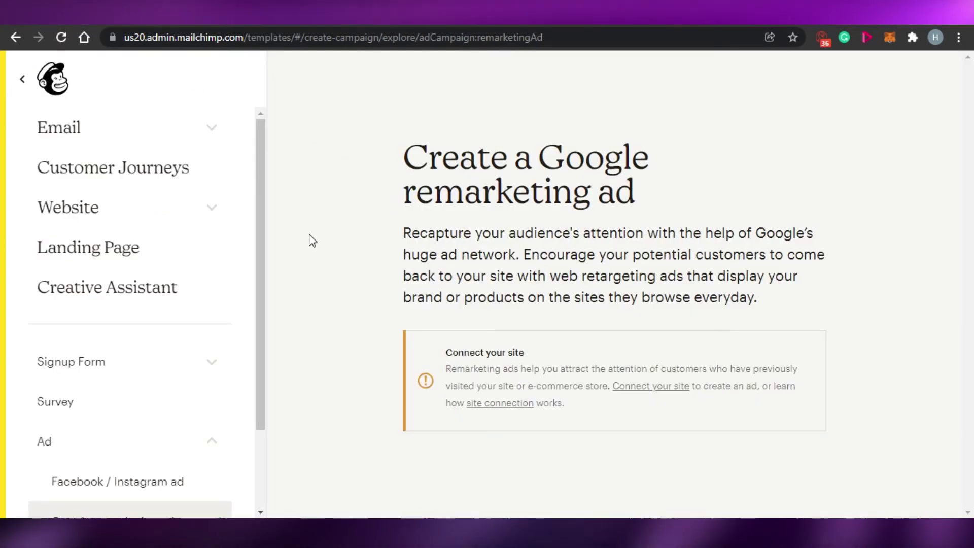
scroll(256, 206, "down", 2)
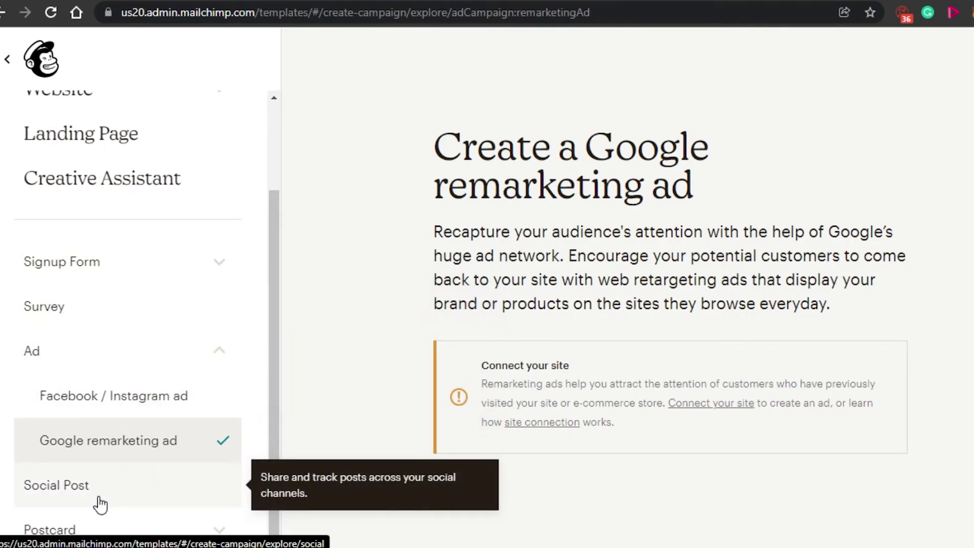
left_click(103, 365)
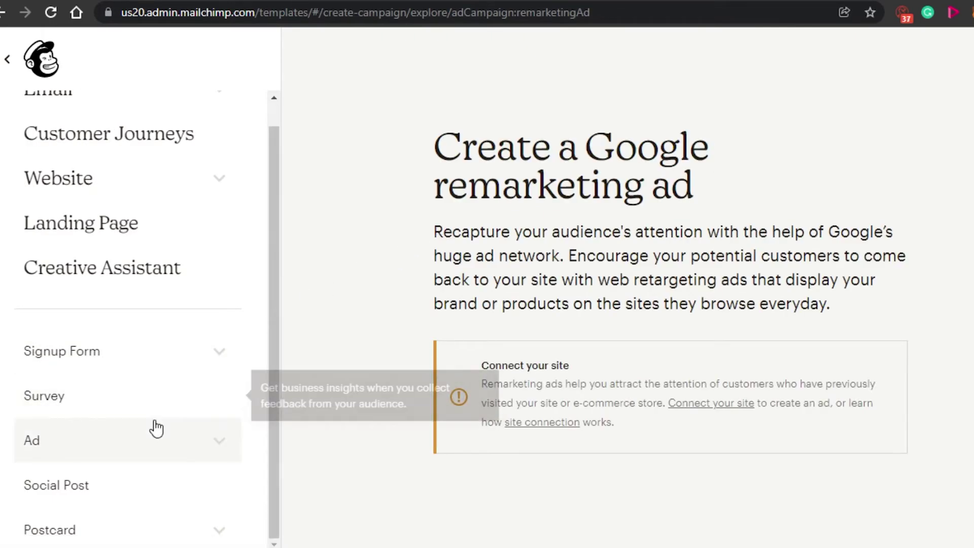
- Begin a new survey for the "Explain the Social" audience
left_click(119, 388)
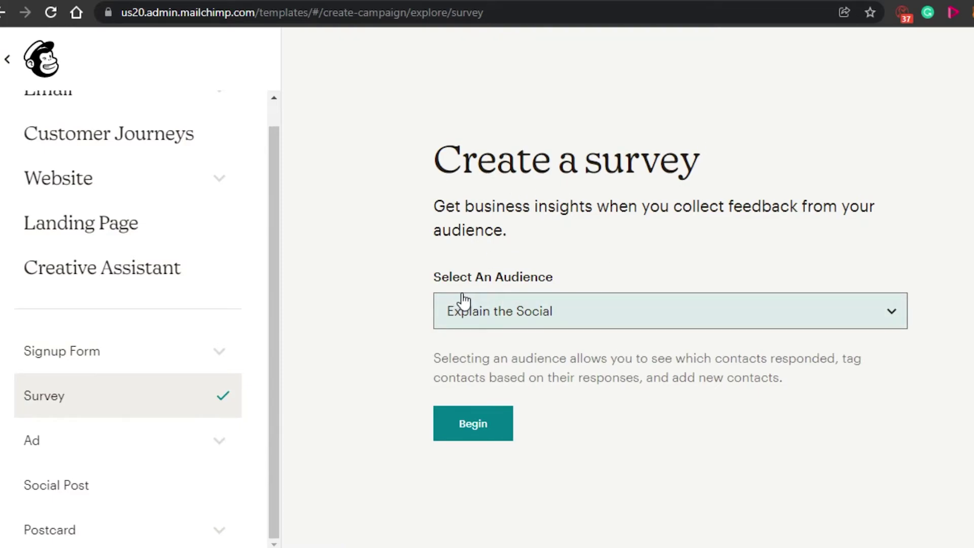
left_click(888, 316)
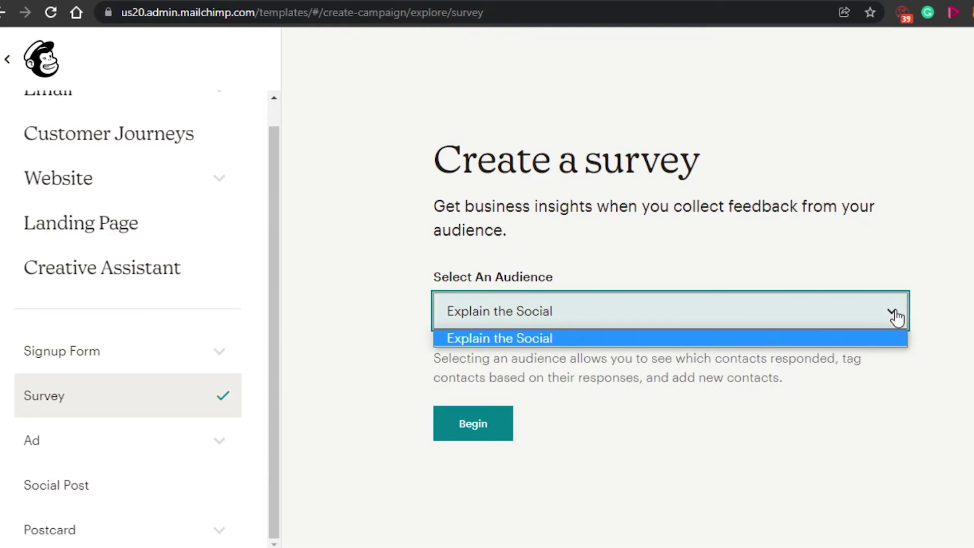
left_click(681, 340)
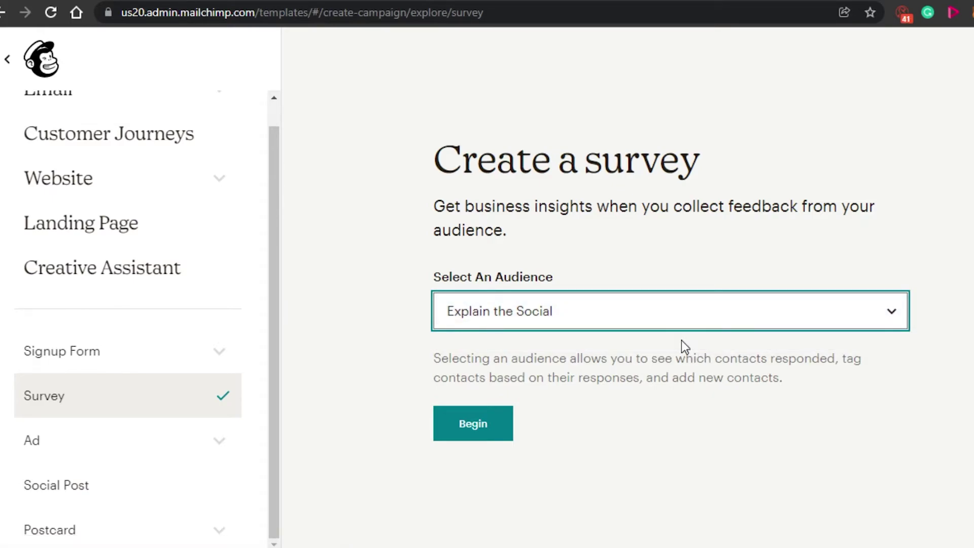
left_click(499, 434)
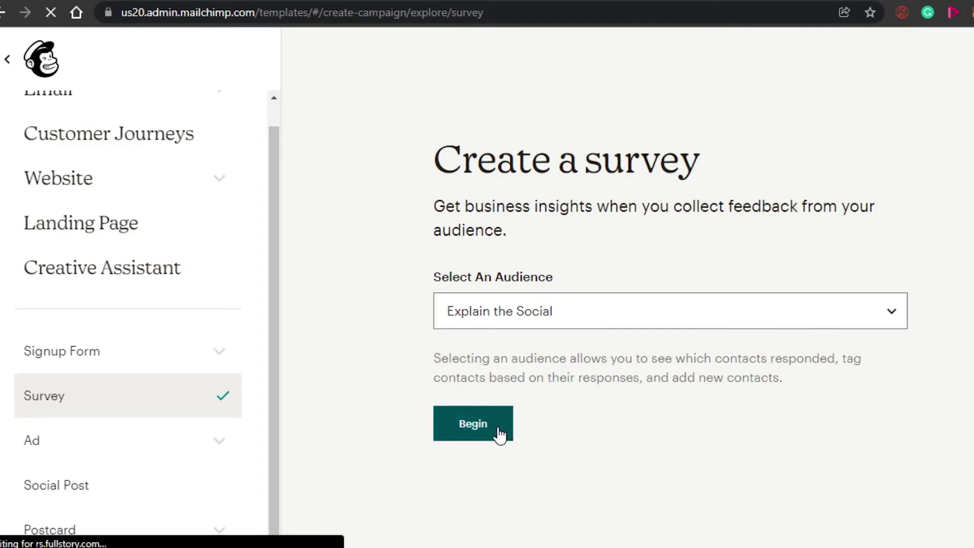
left_click(475, 422)
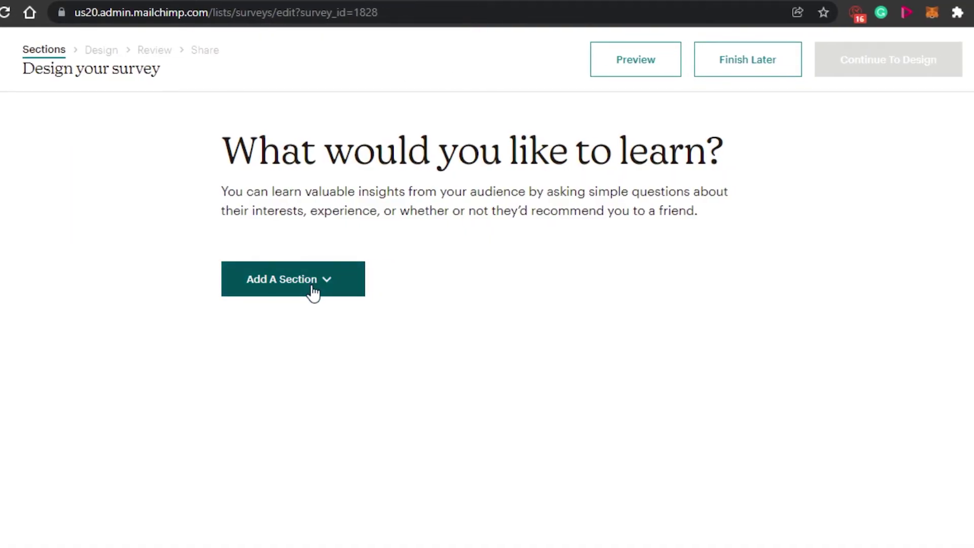
- Add a Checkboxes question "DO YOU LIKE THIS VIDEO" with the options YES, NO, I DONT KNOW and NONE
left_click(313, 293)
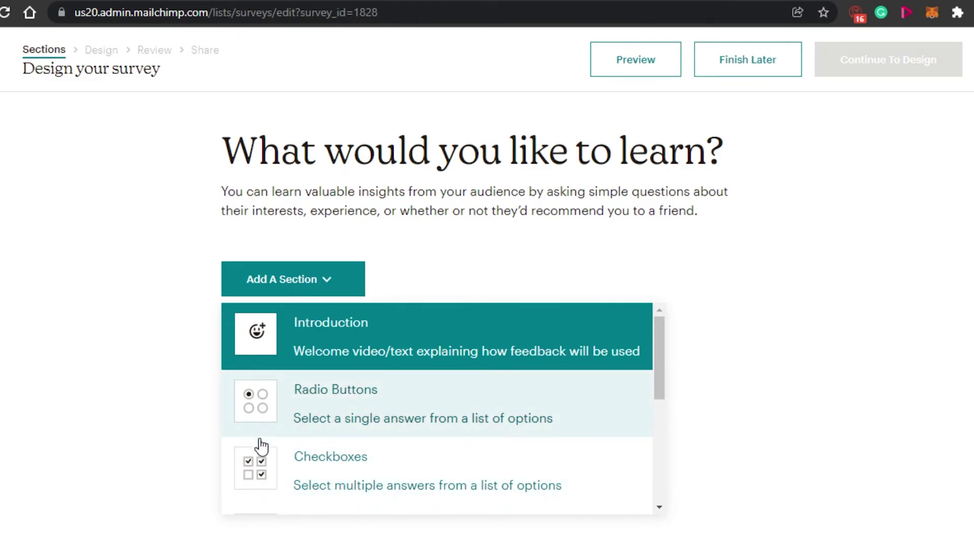
left_click(261, 495)
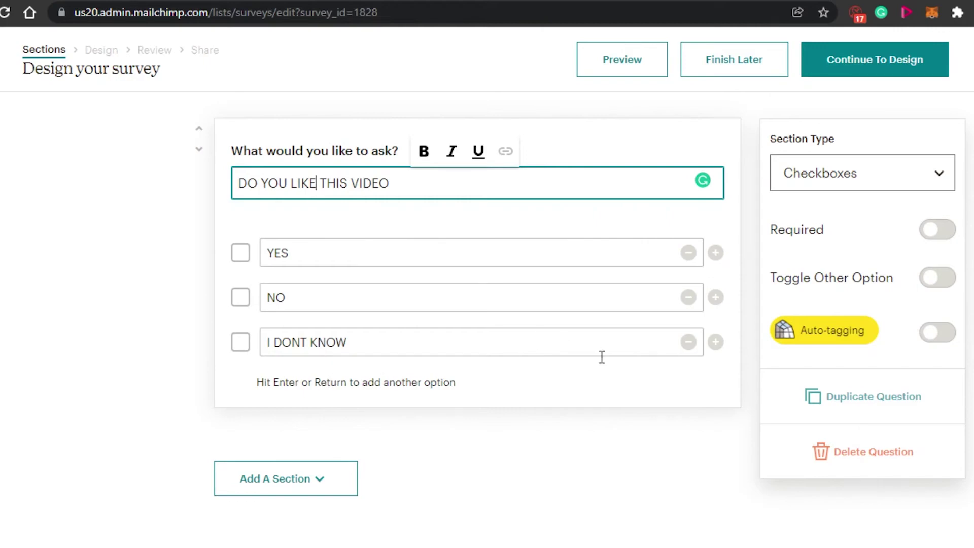
left_click(715, 342)
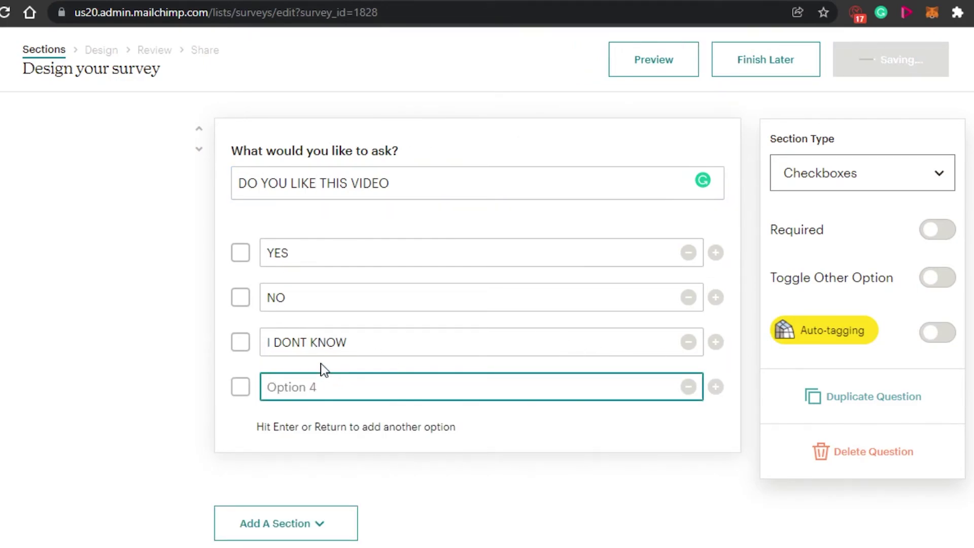
type("NONE")
- Add a Radio Buttons question "DID THIS VIDEO HELPED" with the options YES and NO
left_click(326, 537)
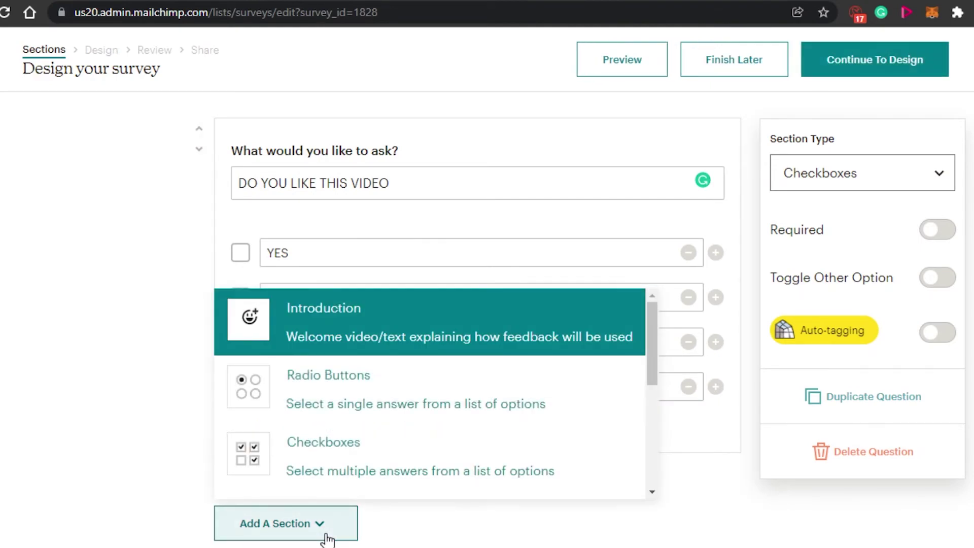
left_click(313, 388)
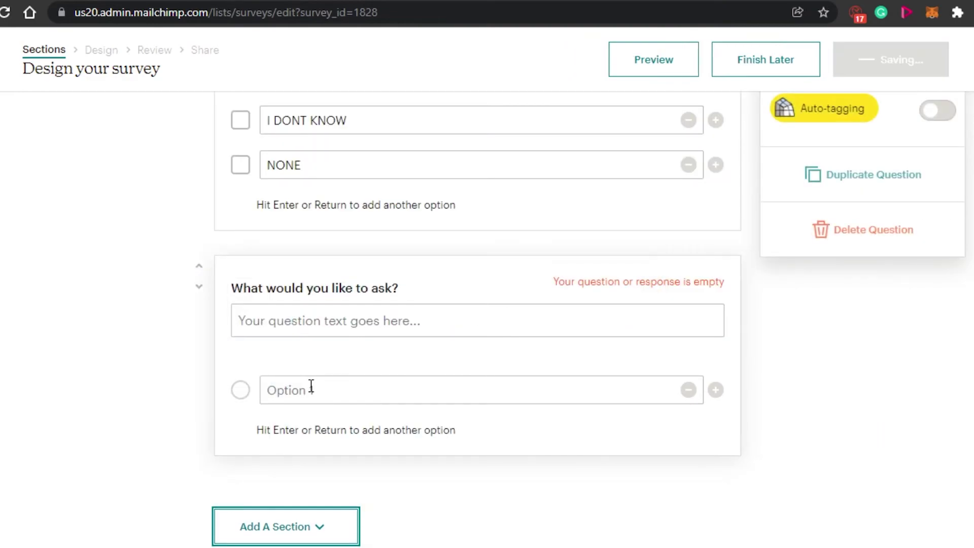
left_click(318, 322)
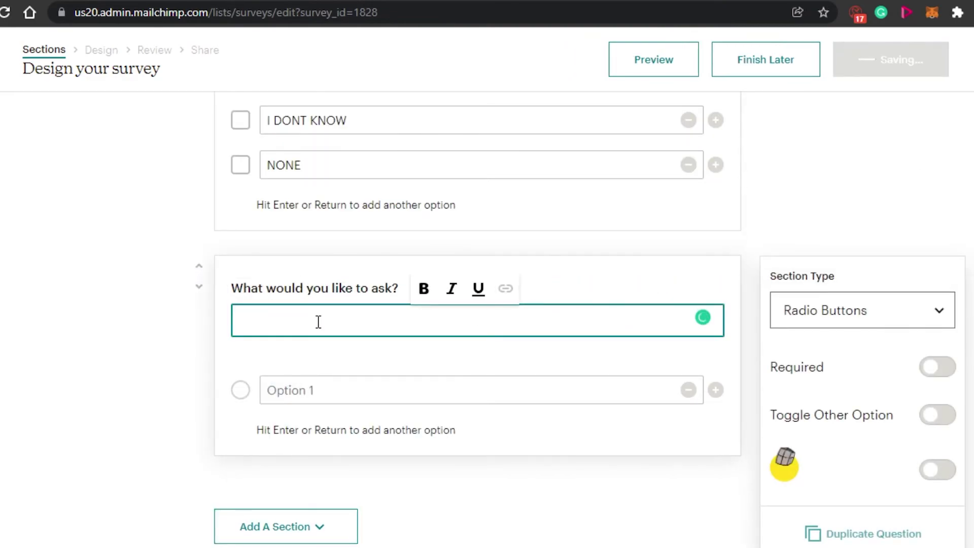
type("DID THIS VIDEO HELPED")
left_click(327, 385)
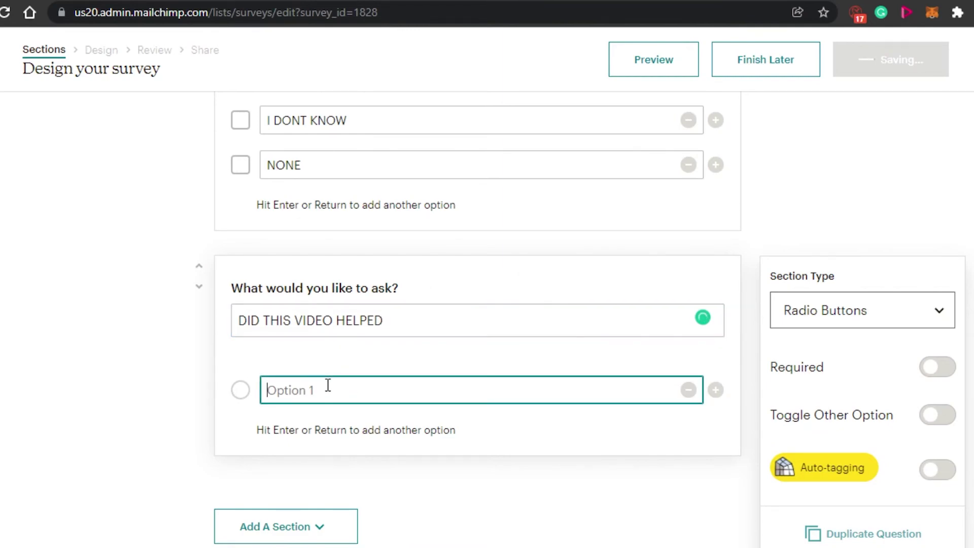
type("YES")
left_click(719, 392)
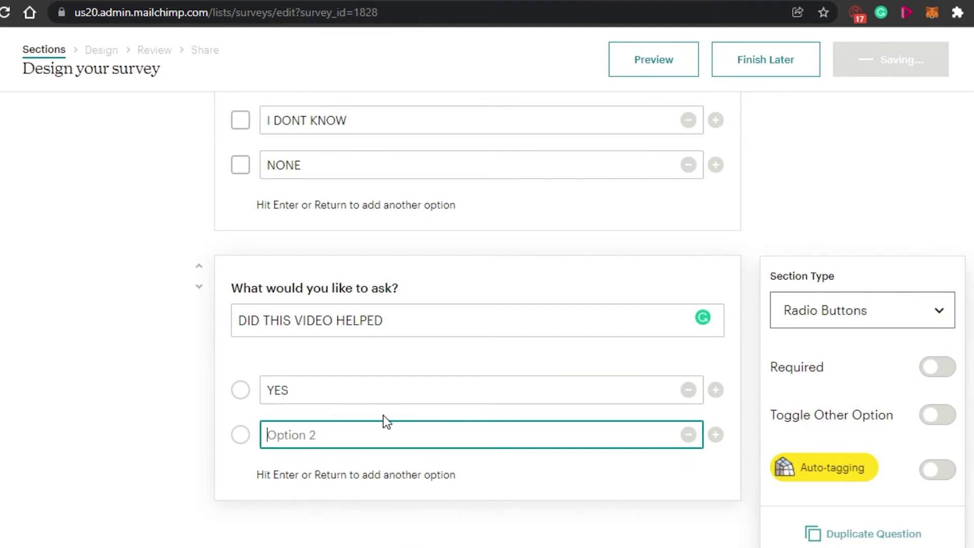
type("NO")
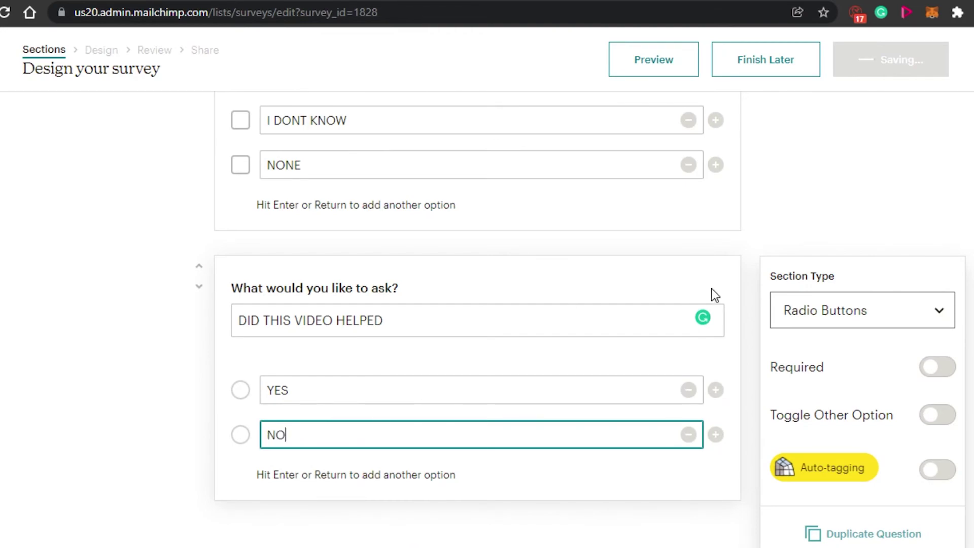
scroll(477, 304, "down", 2)
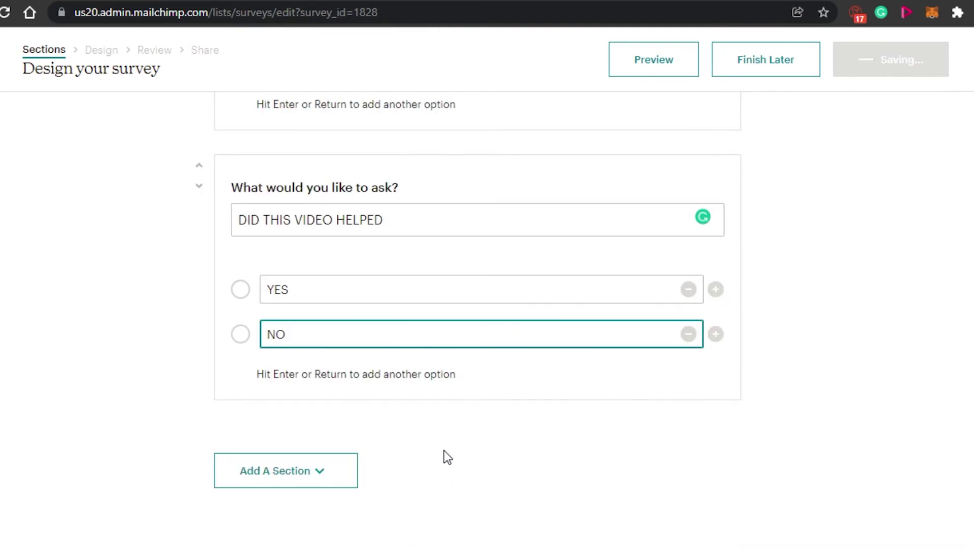
scroll(461, 458, "up", 5)
scroll(476, 305, "down", 5)
scroll(768, 87, "up", 5)
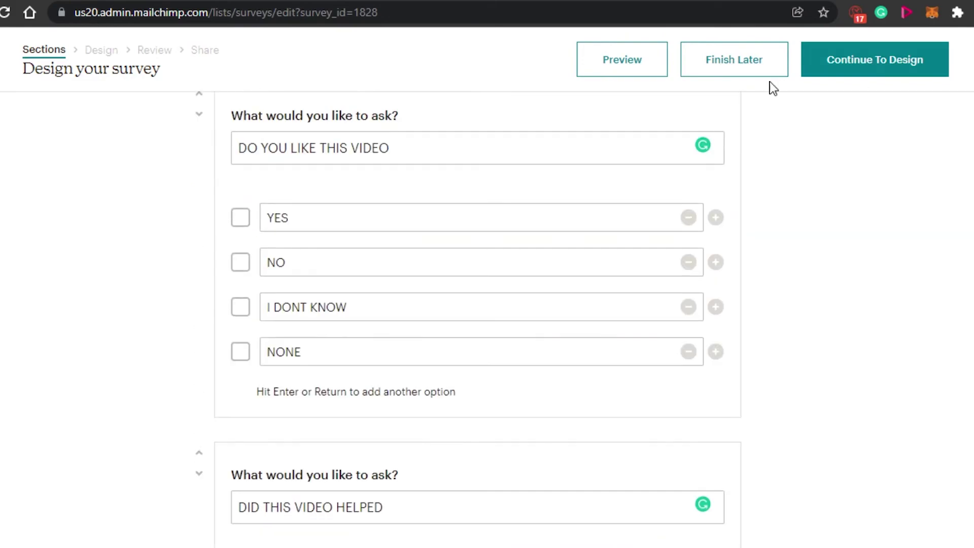
- Proceed to the survey's design stage and set the survey title to "TEST SURVEY" in the custom messaging
left_click(872, 65)
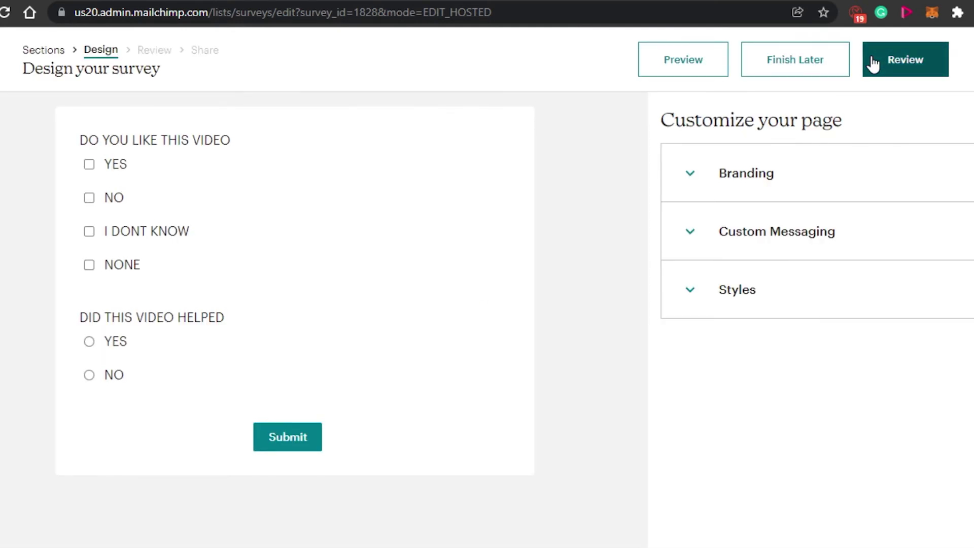
left_click(699, 183)
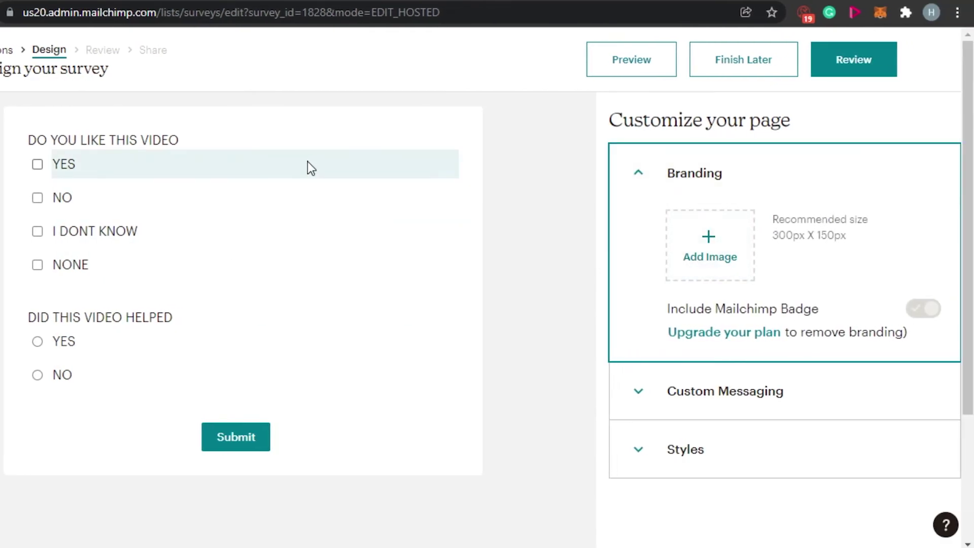
left_click(645, 405)
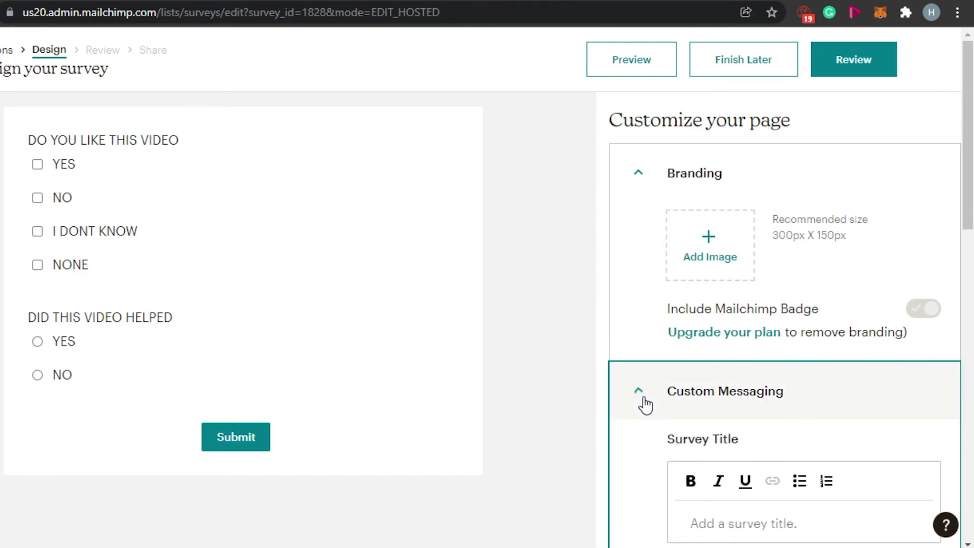
scroll(708, 382, "down", 5)
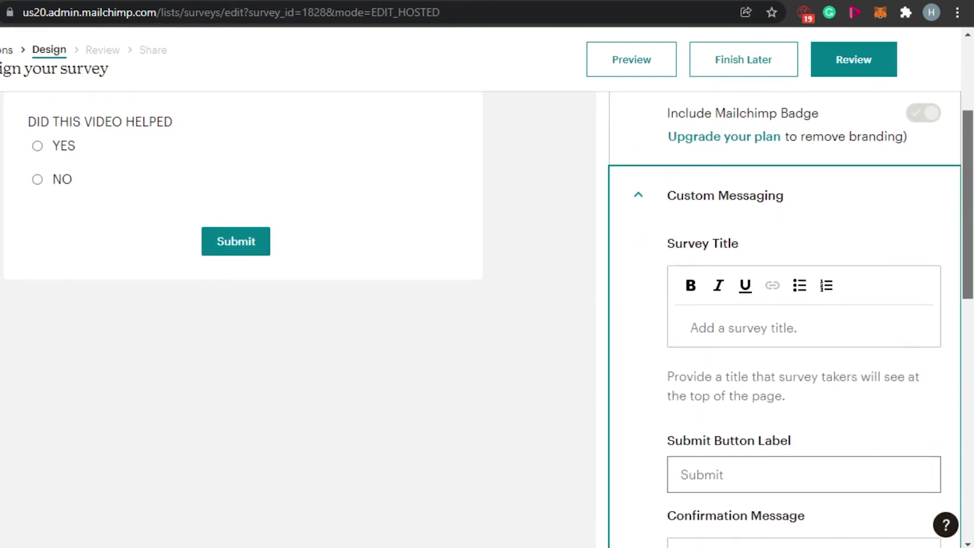
scroll(735, 302, "down", 1)
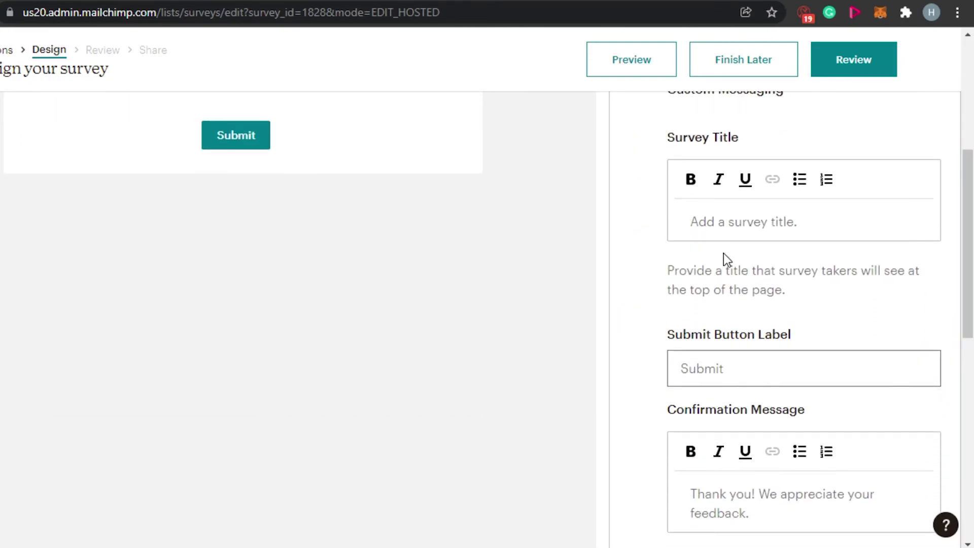
left_click(719, 222)
type("TEST SURVEY")
- Set the survey's submit button label to "SUBMIT" and look over the page design
left_click(727, 380)
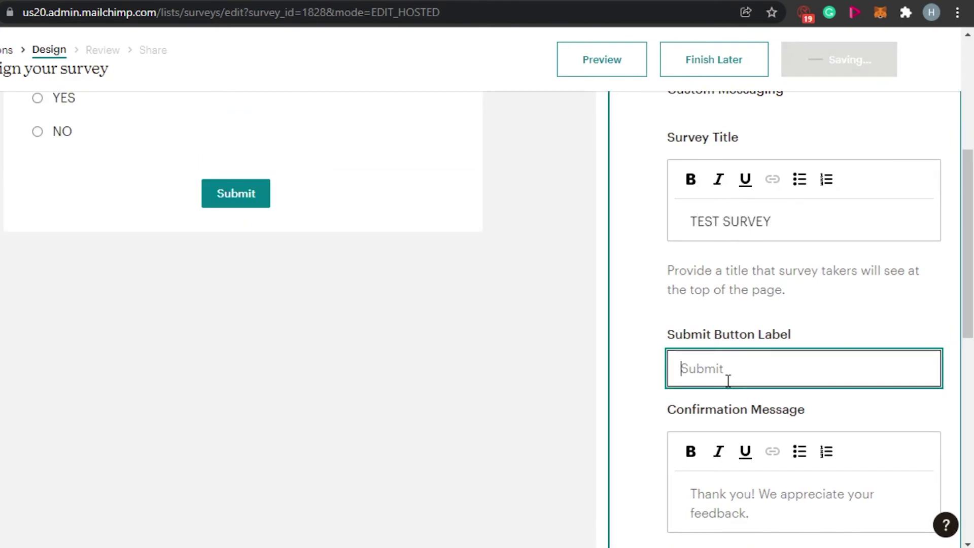
type("SUB")
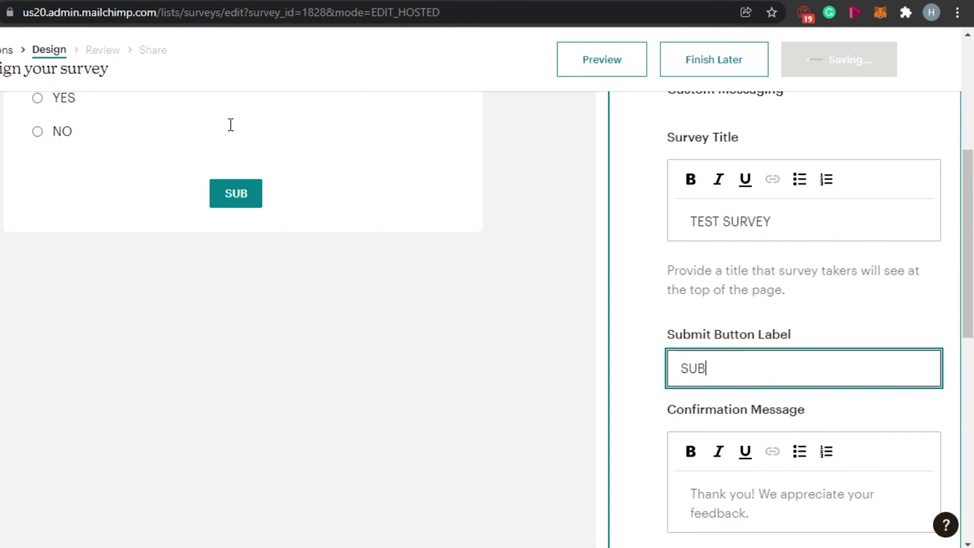
type("MIT")
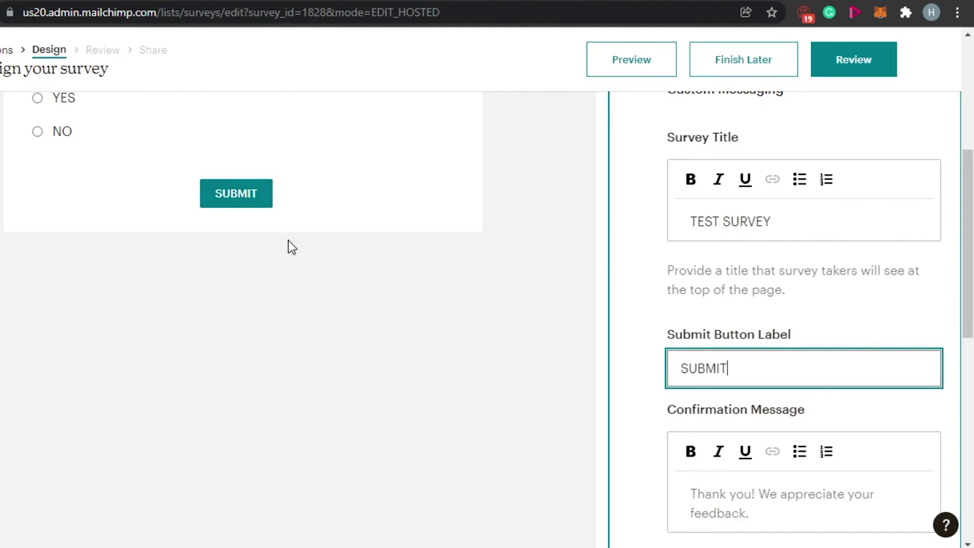
scroll(967, 243, "down", 1)
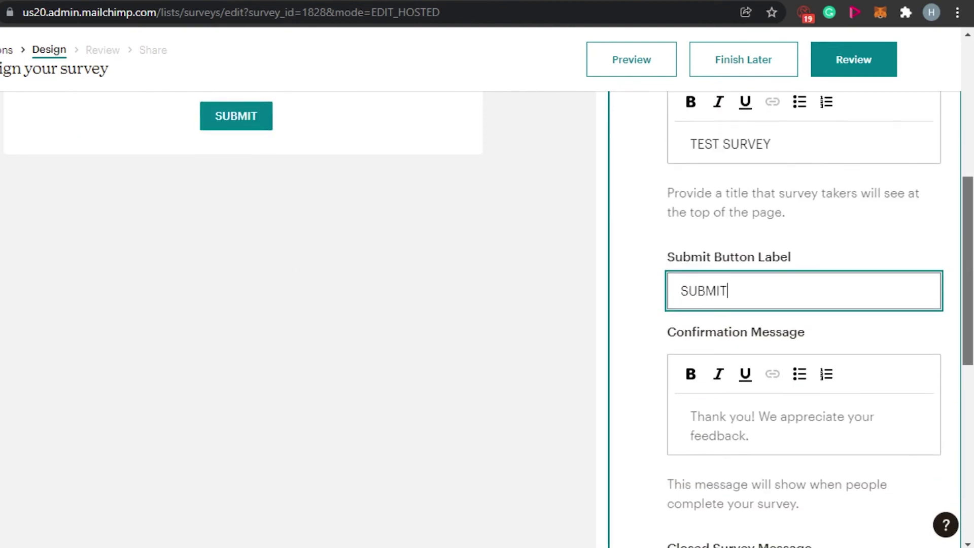
scroll(904, 231, "up", 2)
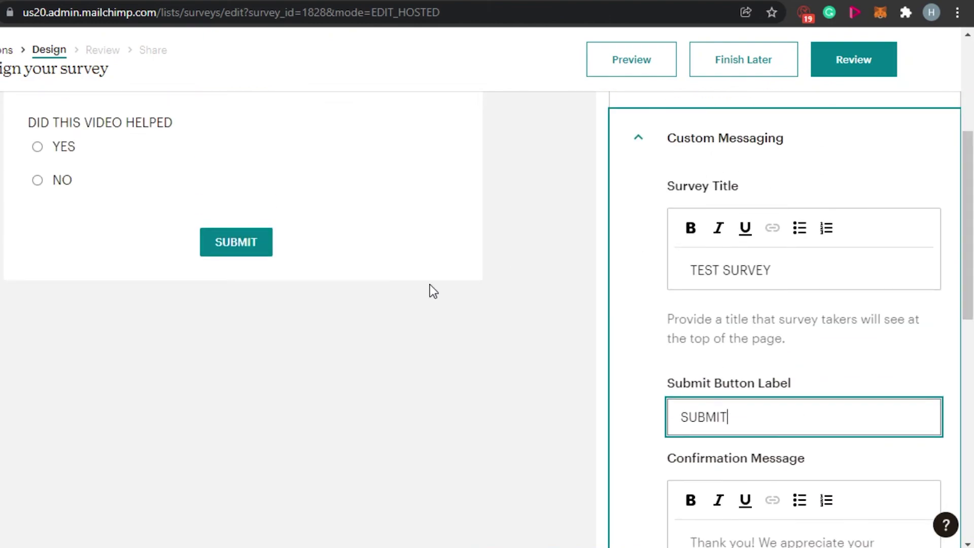
scroll(487, 304, "down", 8)
scroll(487, 304, "up", 13)
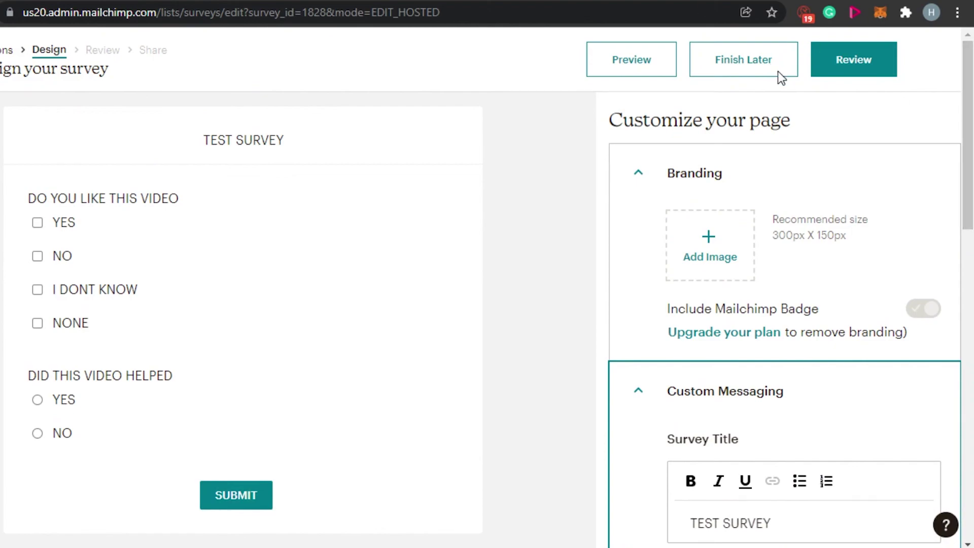
- Leave the survey to finish later and expand the Automations options
left_click(760, 65)
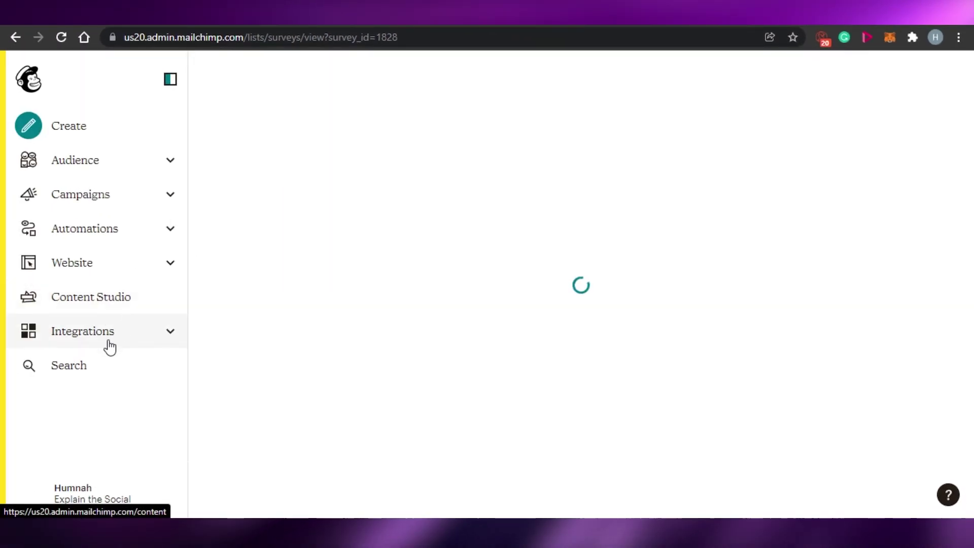
left_click(170, 228)
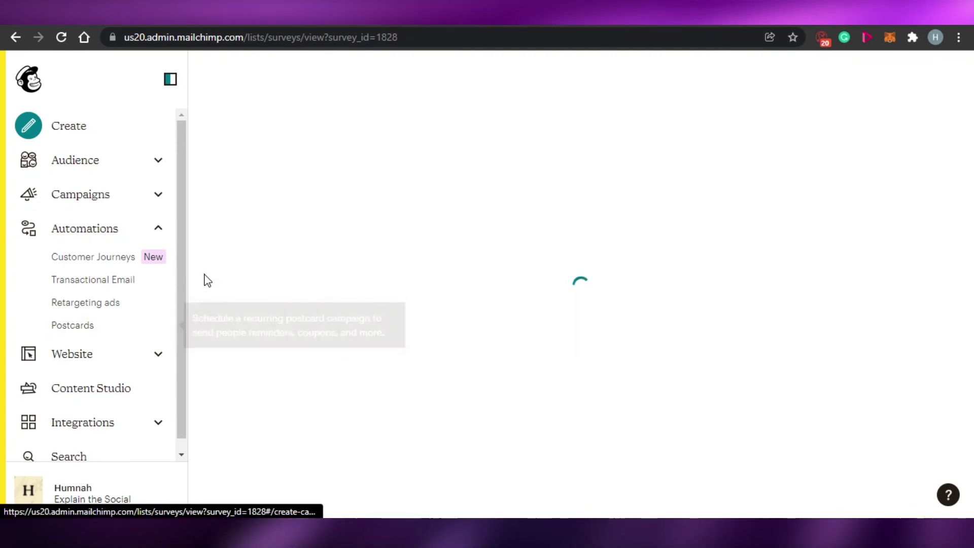